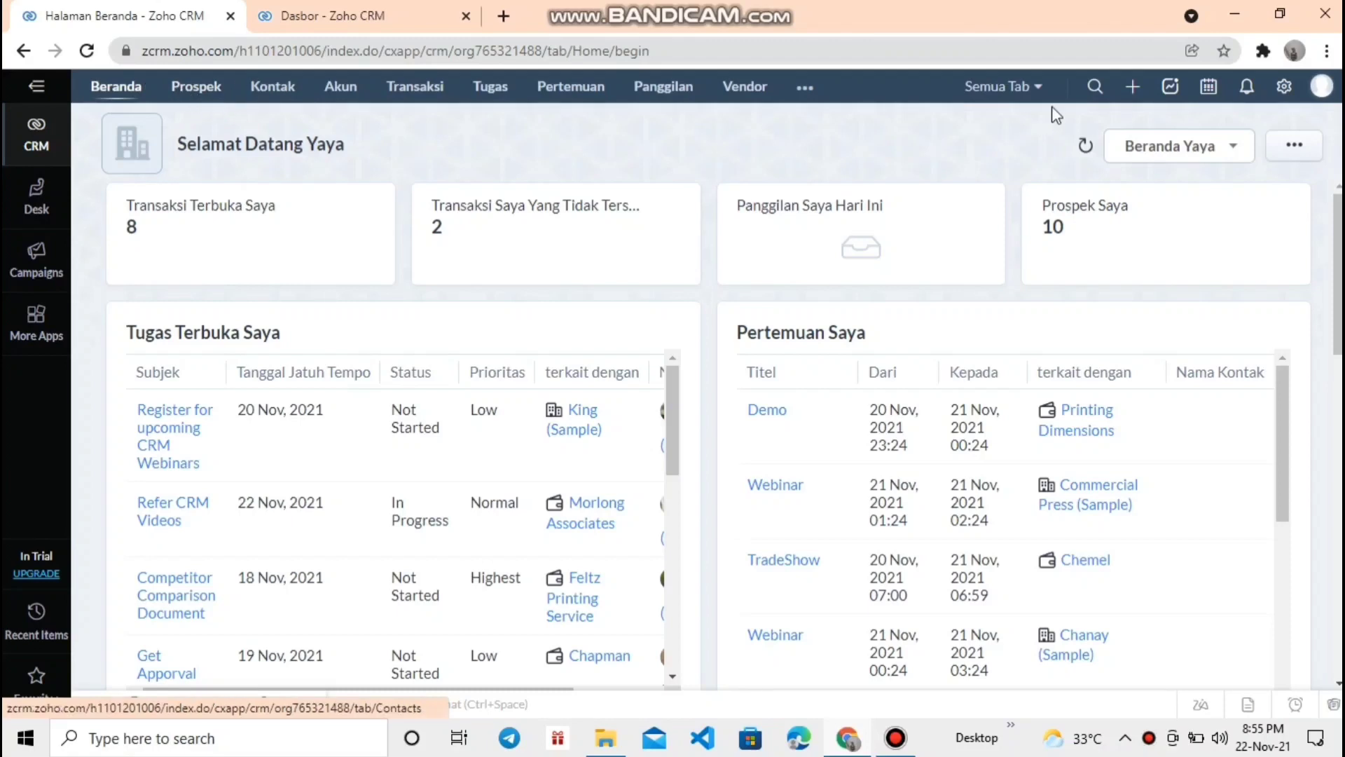
# - Create a new vendor with the suggested phone number and vendor category CEO
pyautogui.click(1133, 87)
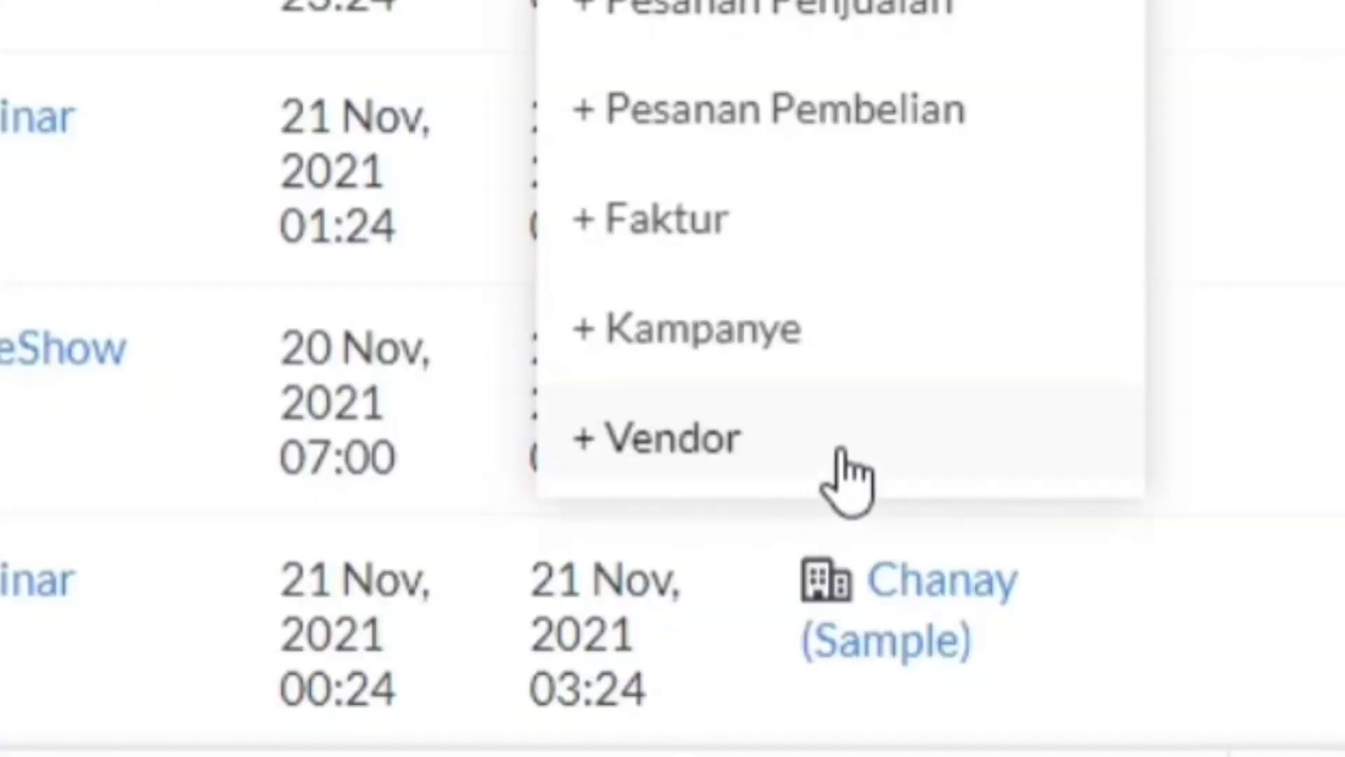
pyautogui.click(843, 454)
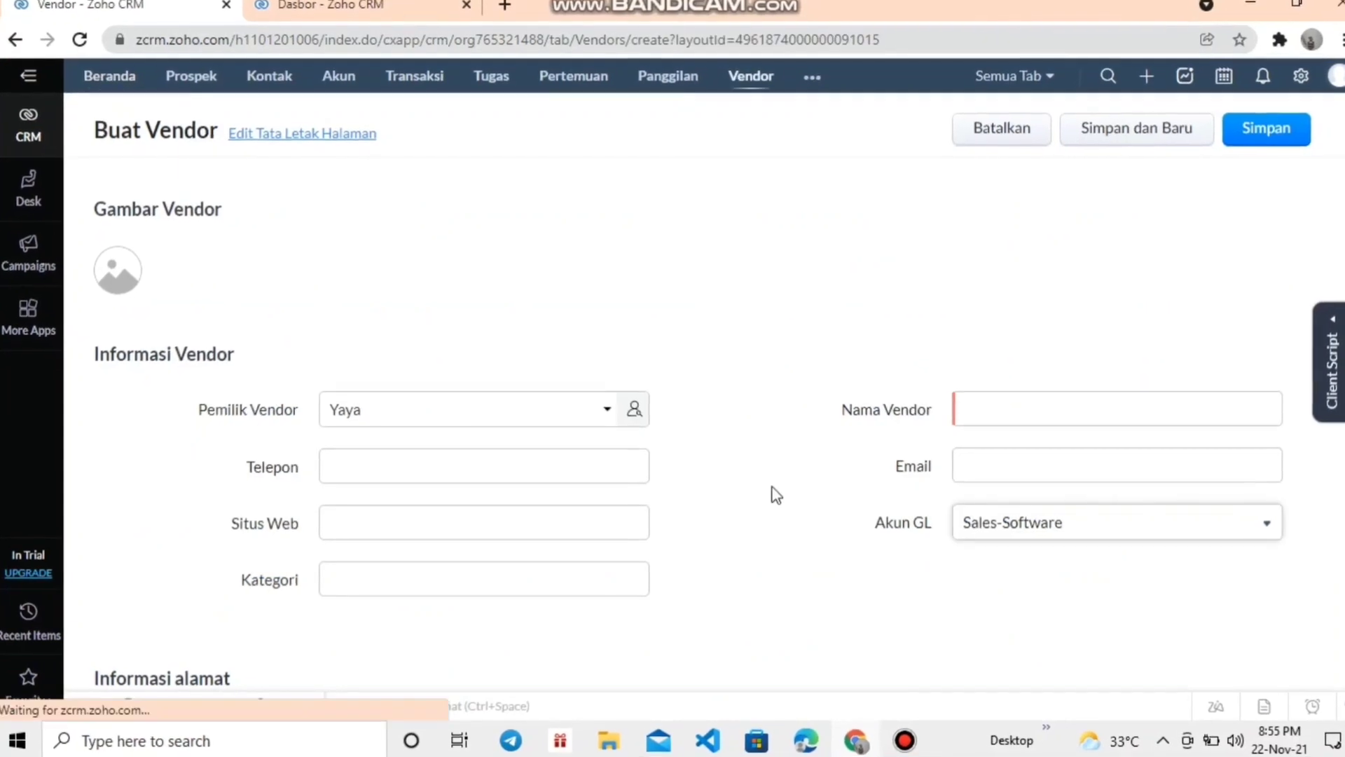
pyautogui.scroll(-1, 530, 550)
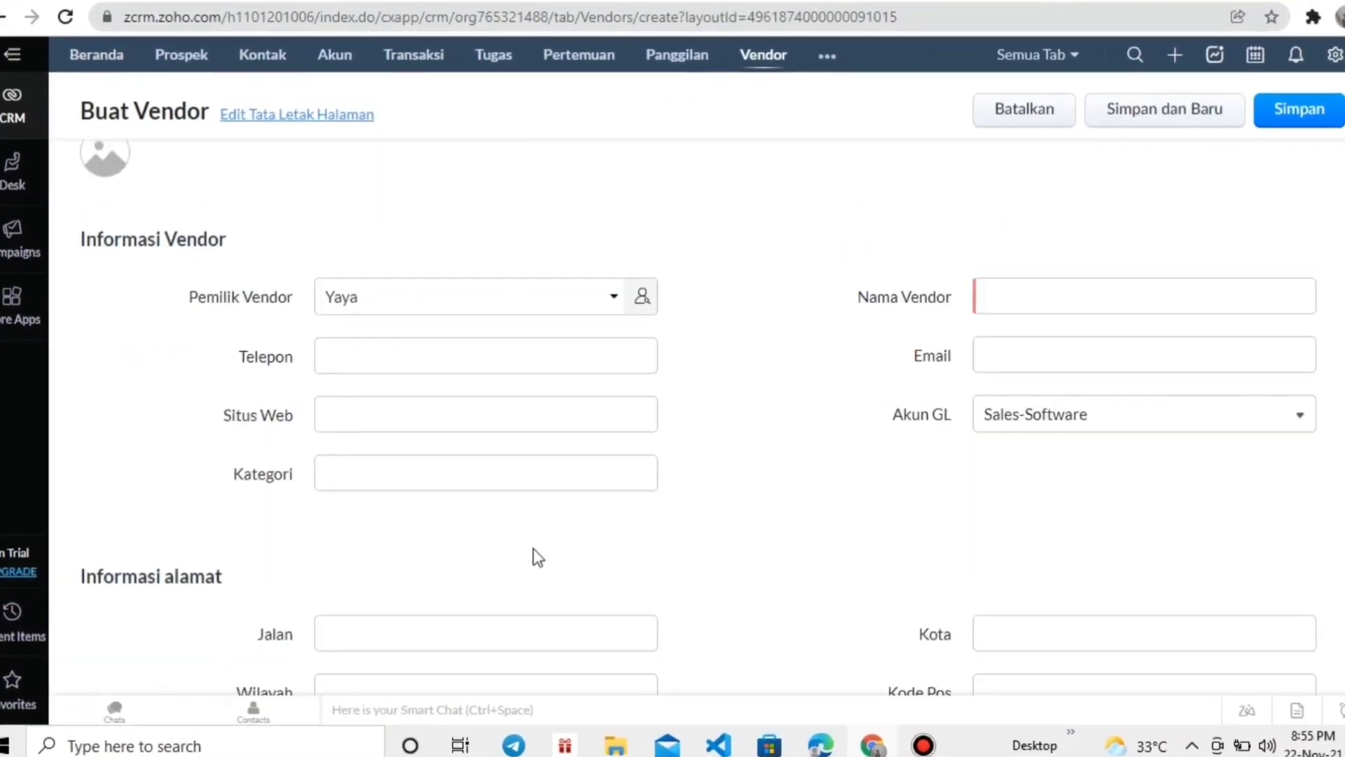
pyautogui.scroll(-4, 543, 553)
pyautogui.scroll(6, 543, 549)
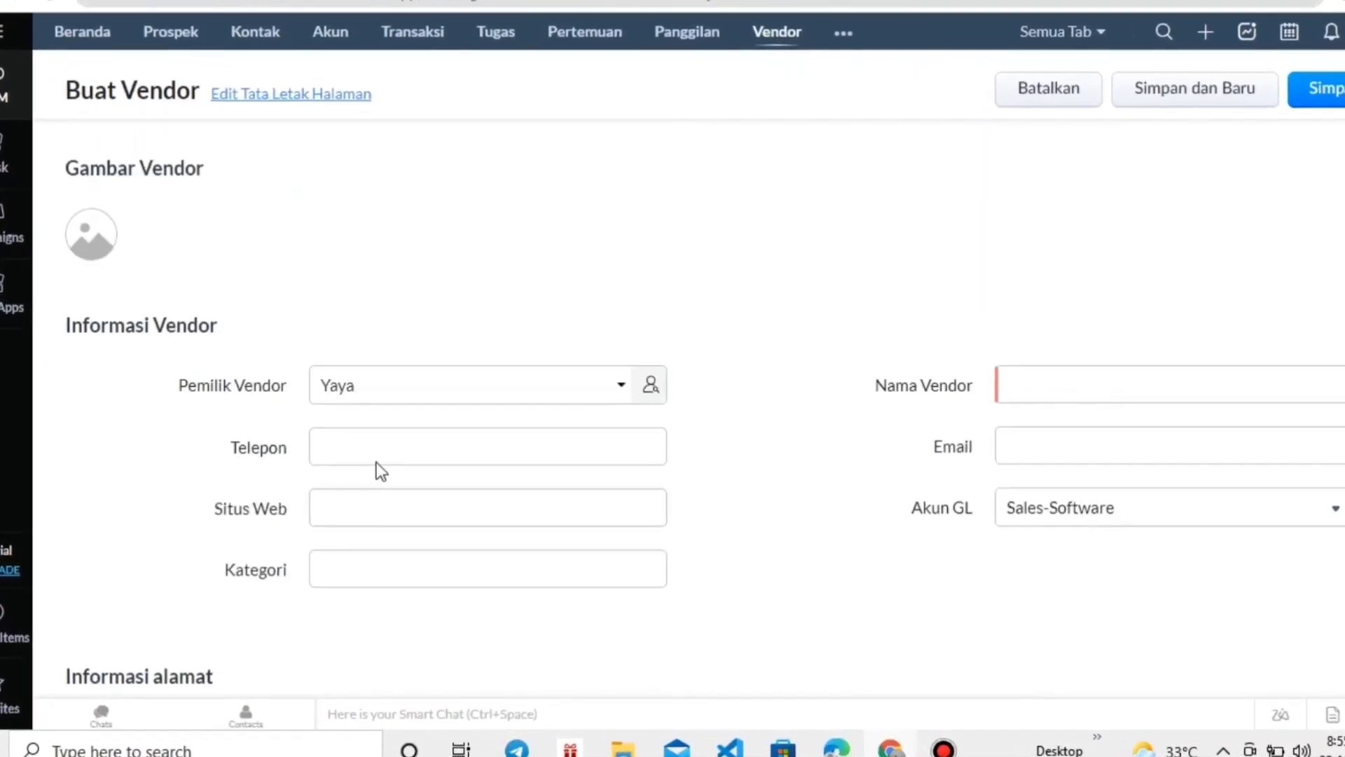
pyautogui.click(376, 452)
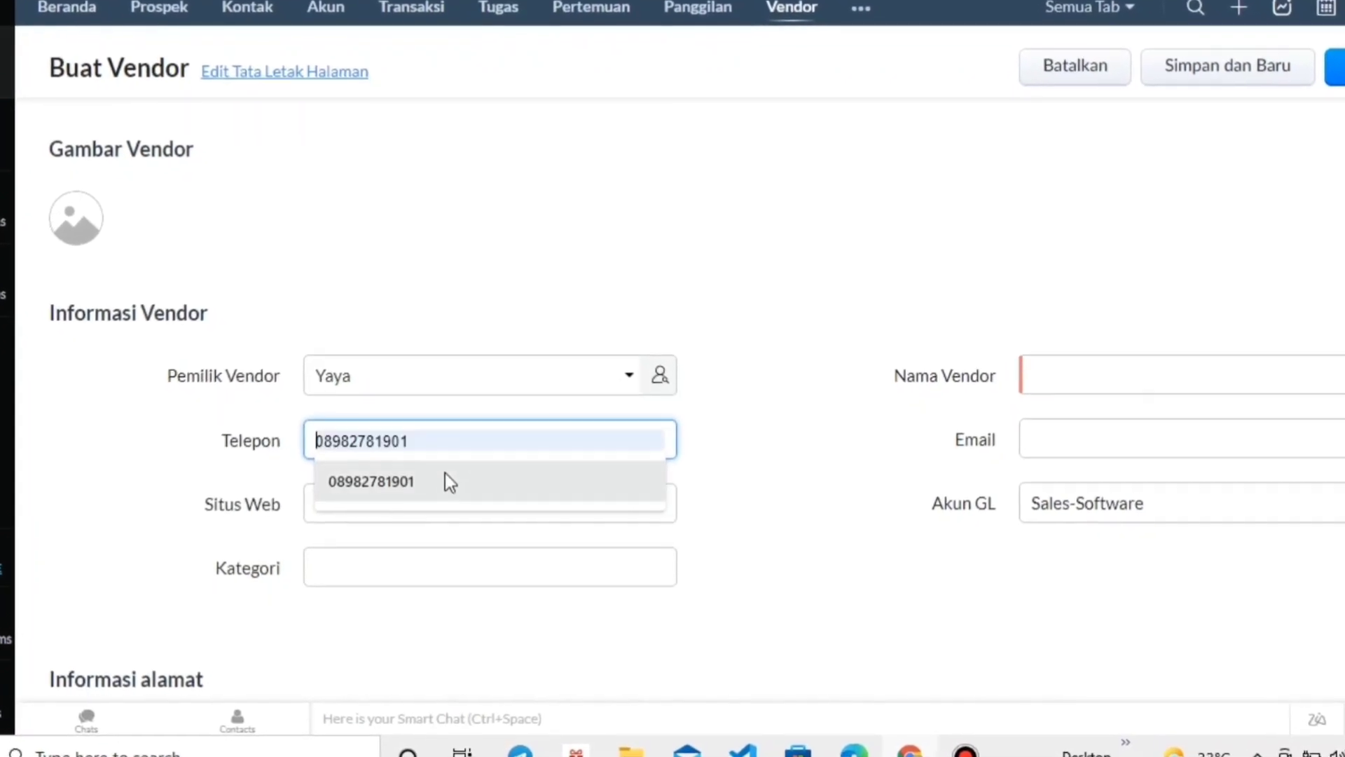
pyautogui.click(451, 482)
pyautogui.click(448, 502)
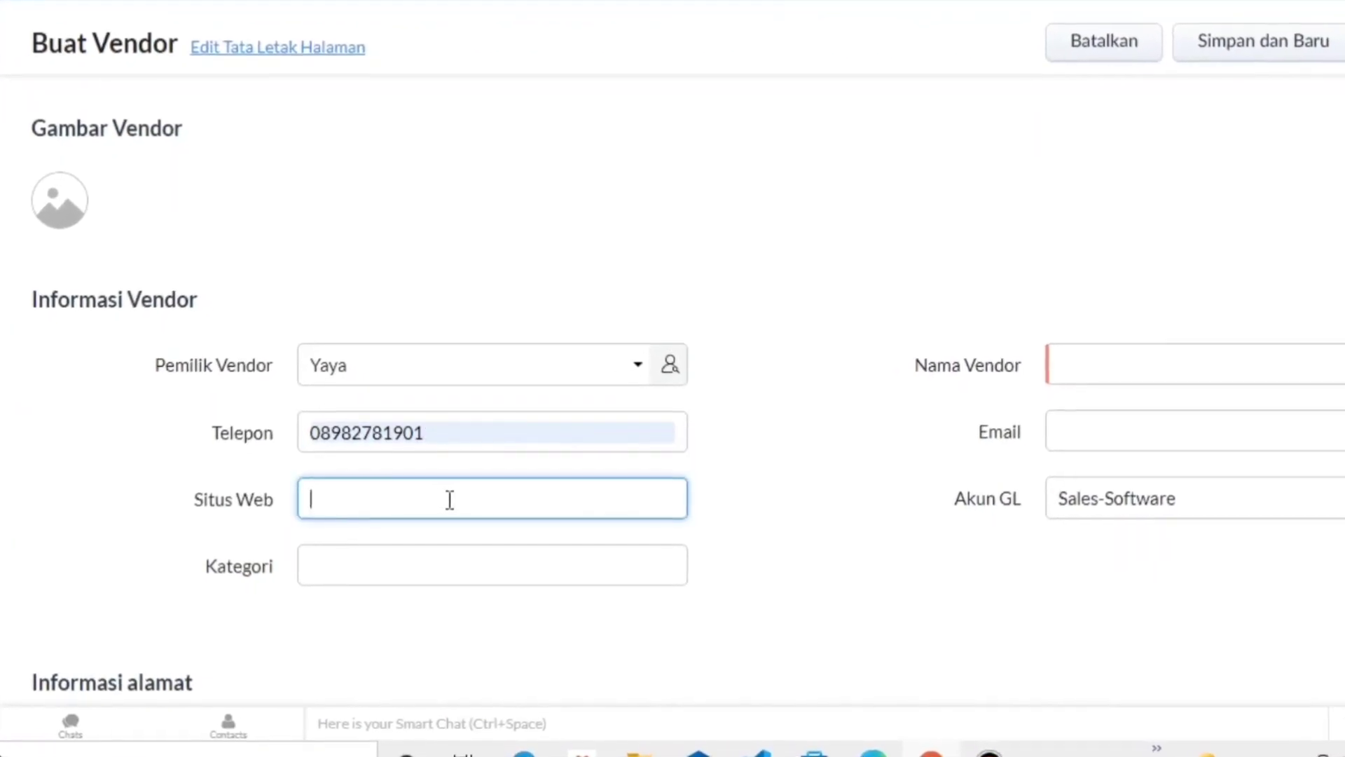
pyautogui.click(429, 564)
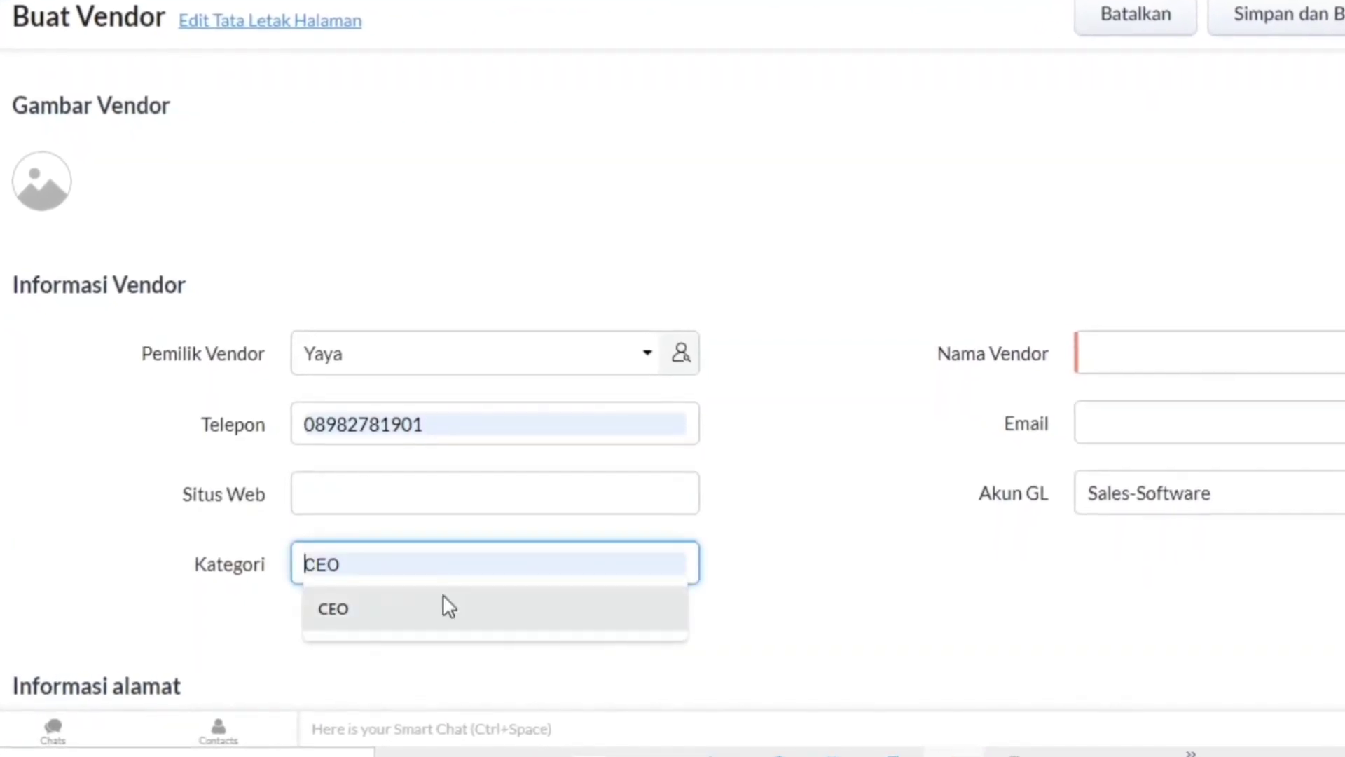
pyautogui.click(444, 604)
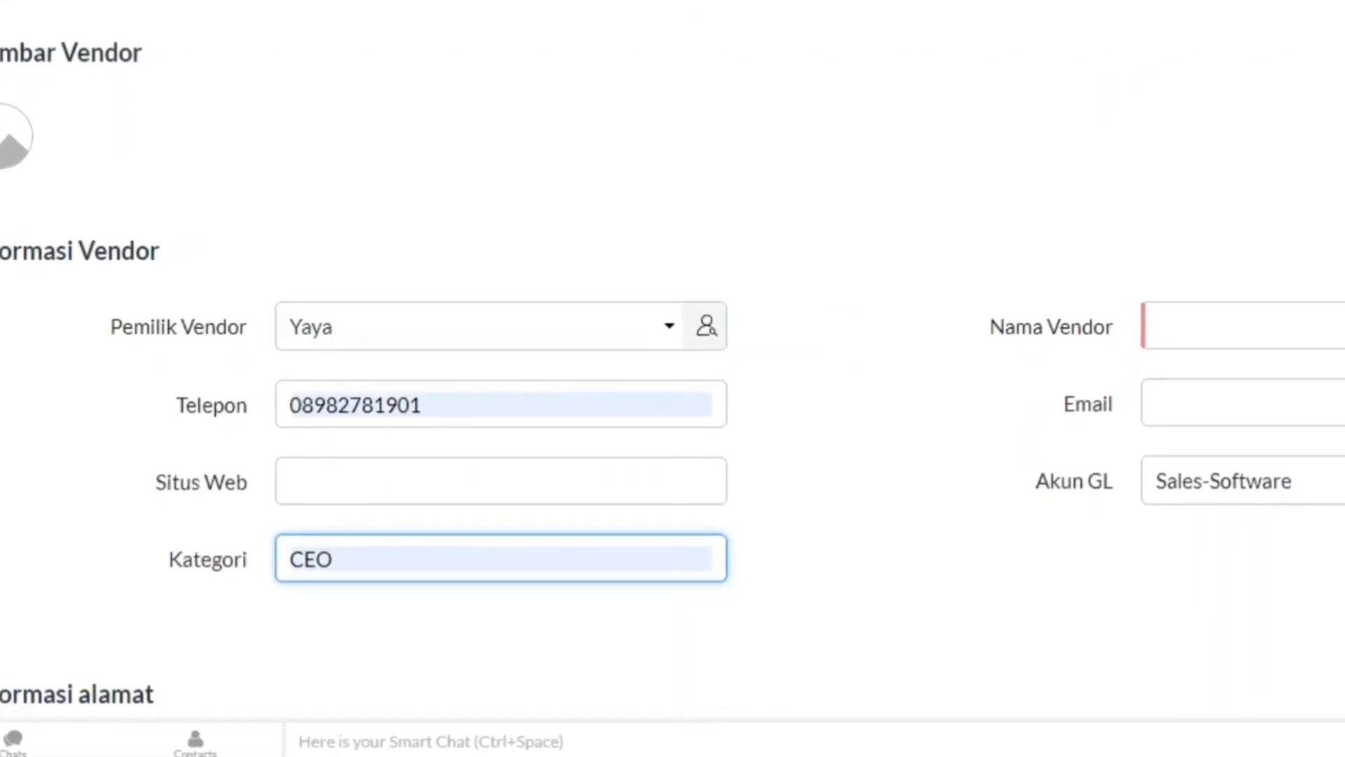
pyautogui.scroll(-5, 842, 293)
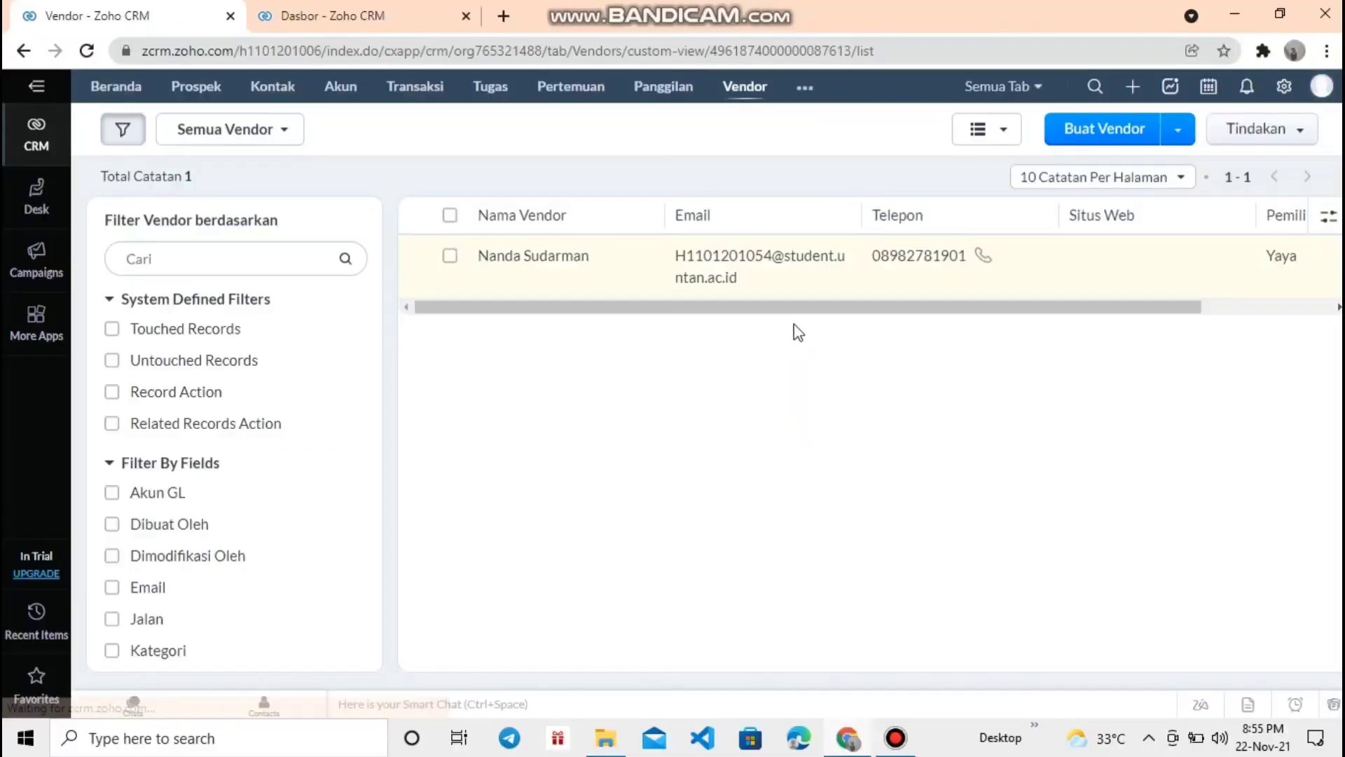
# - Open the new vendor's detail page to review category CEO, GL account Interest Income and address
pyautogui.moveTo(792, 295); pyautogui.dragTo(834, 344)
pyautogui.click(949, 334)
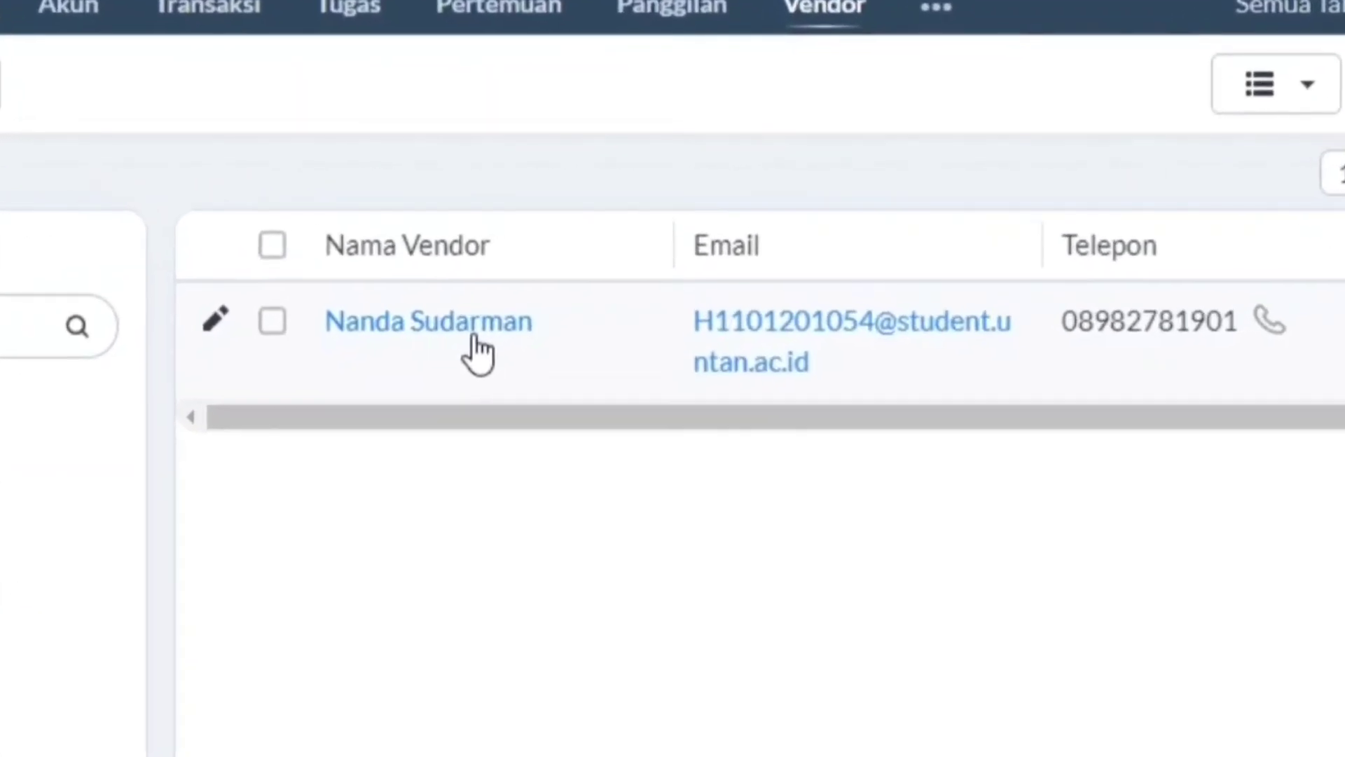
pyautogui.click(502, 315)
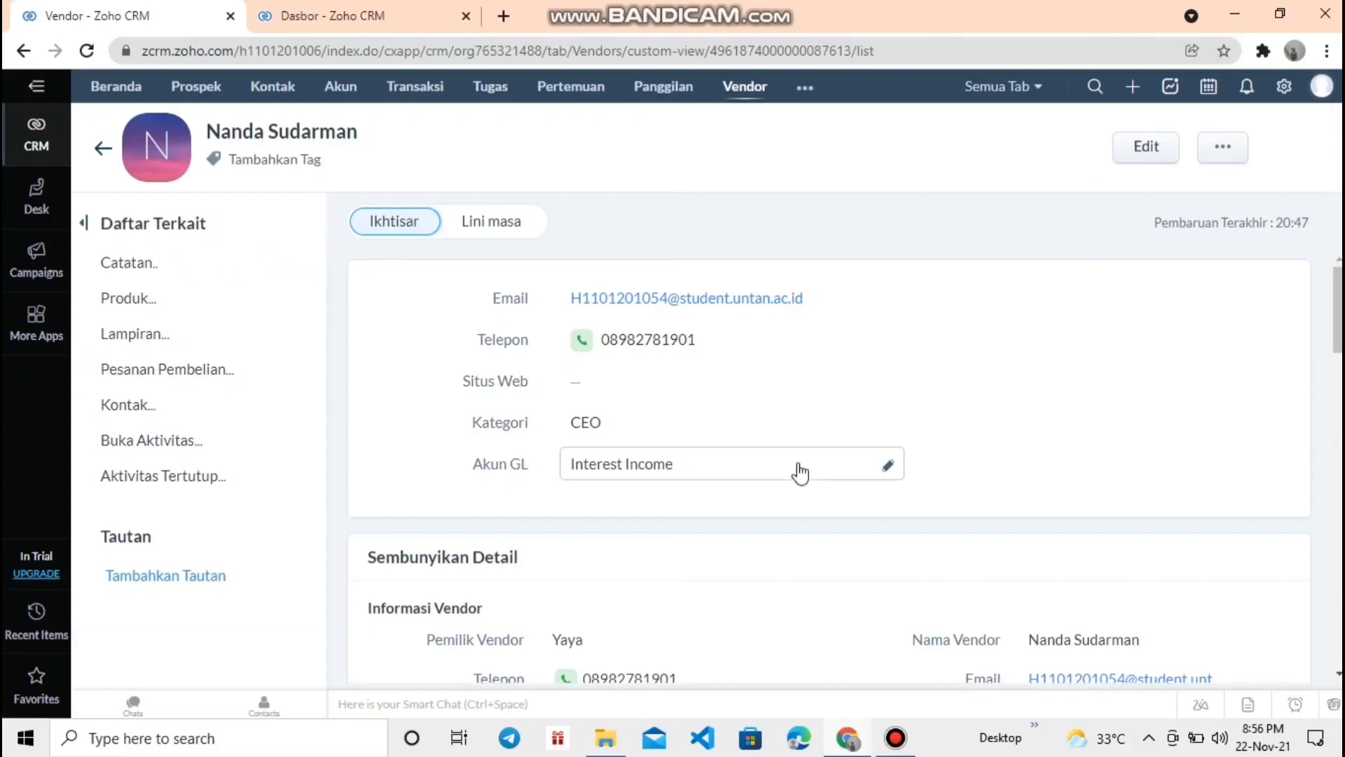
pyautogui.scroll(-10, 798, 465)
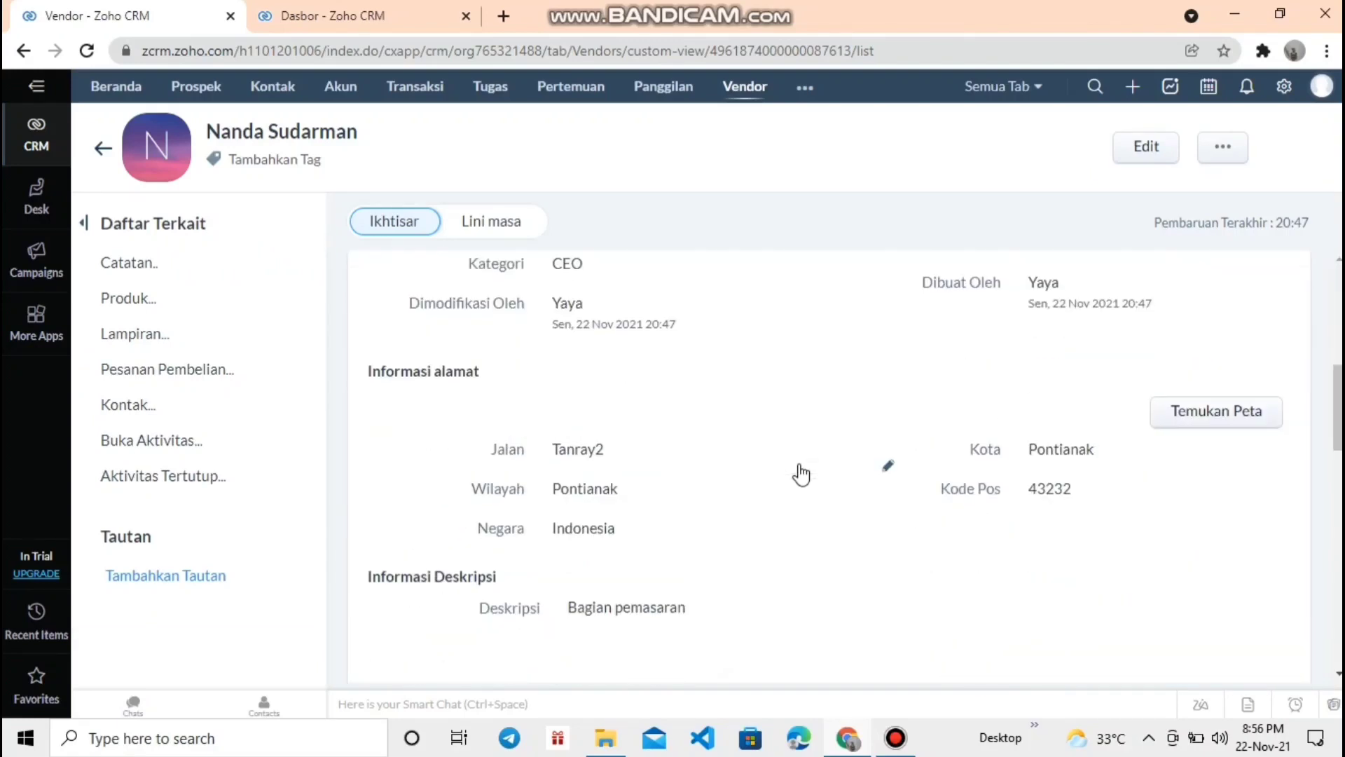
pyautogui.scroll(5, 799, 466)
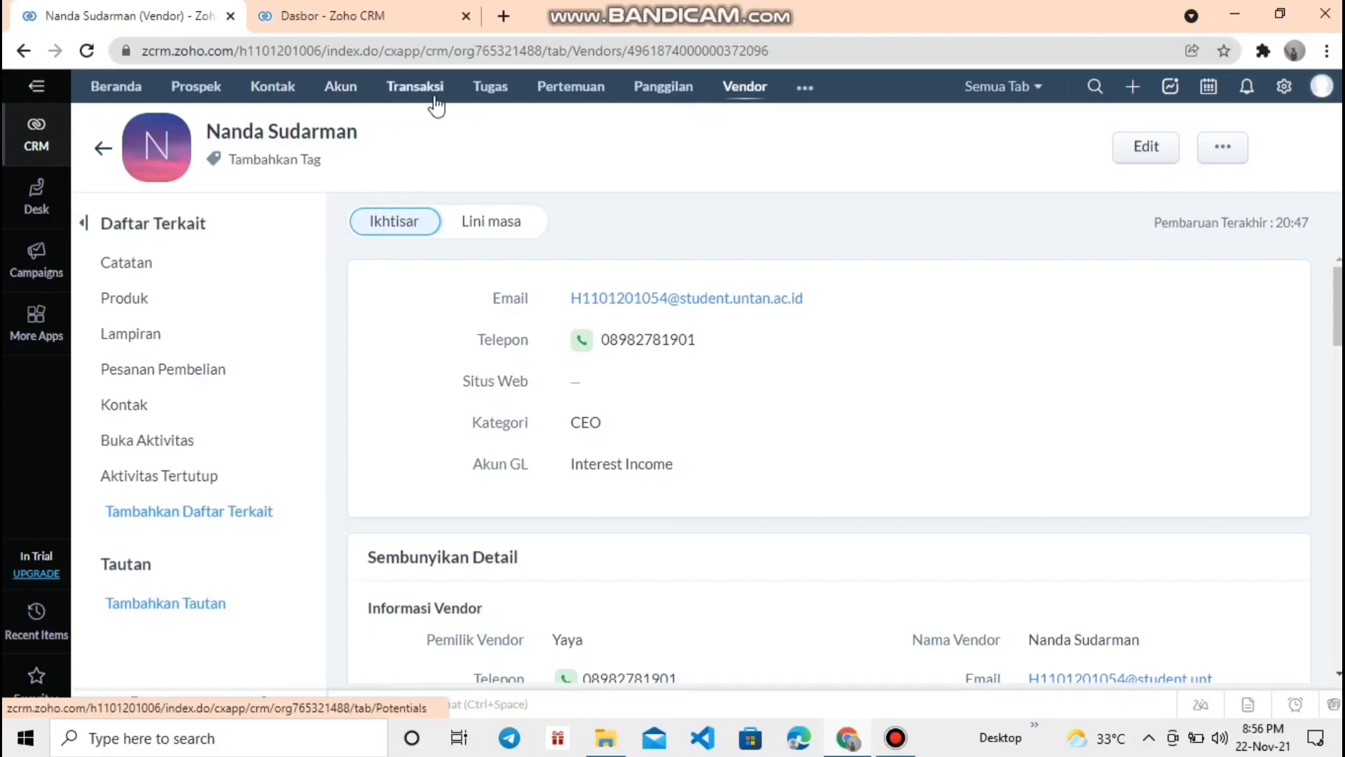
pyautogui.click(284, 102)
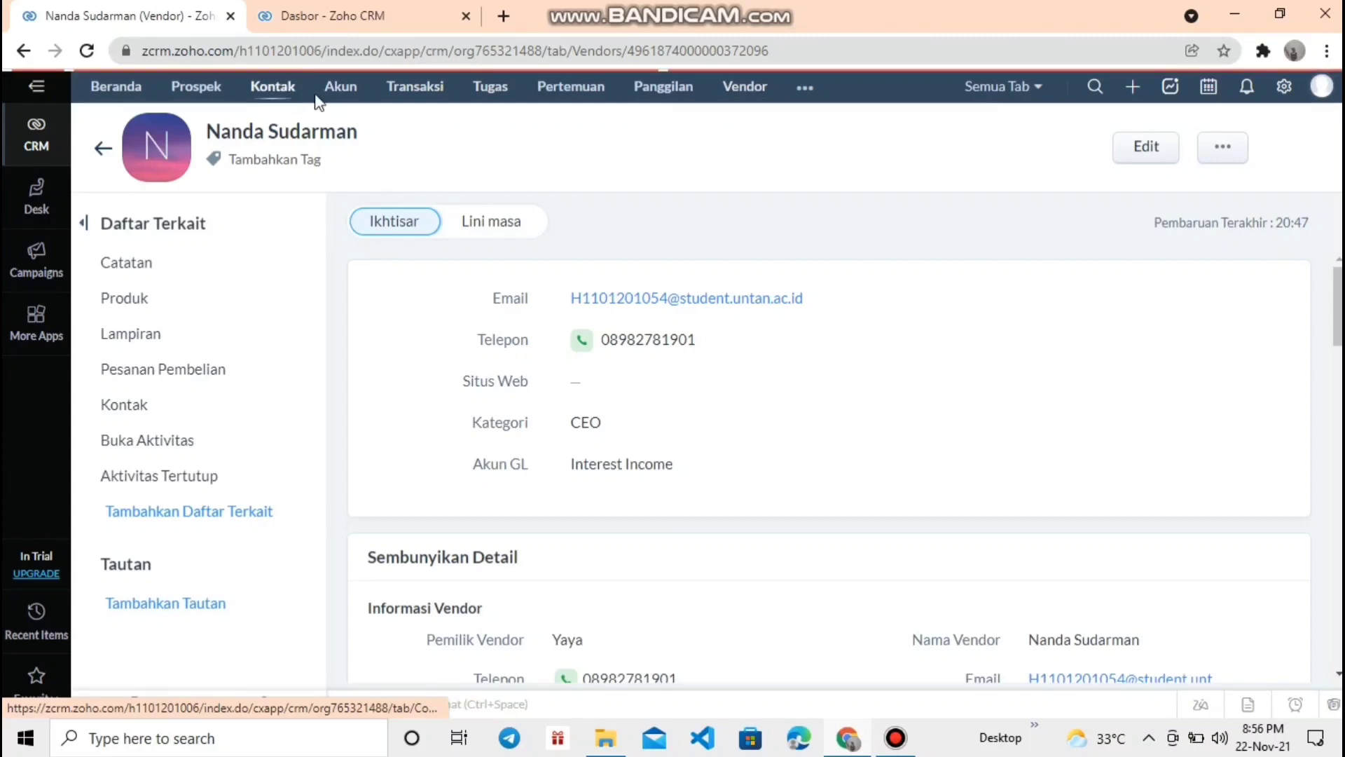
# - Go from the contacts list to the Transaksi deals kanban grouped by pipeline stage
pyautogui.click(1131, 88)
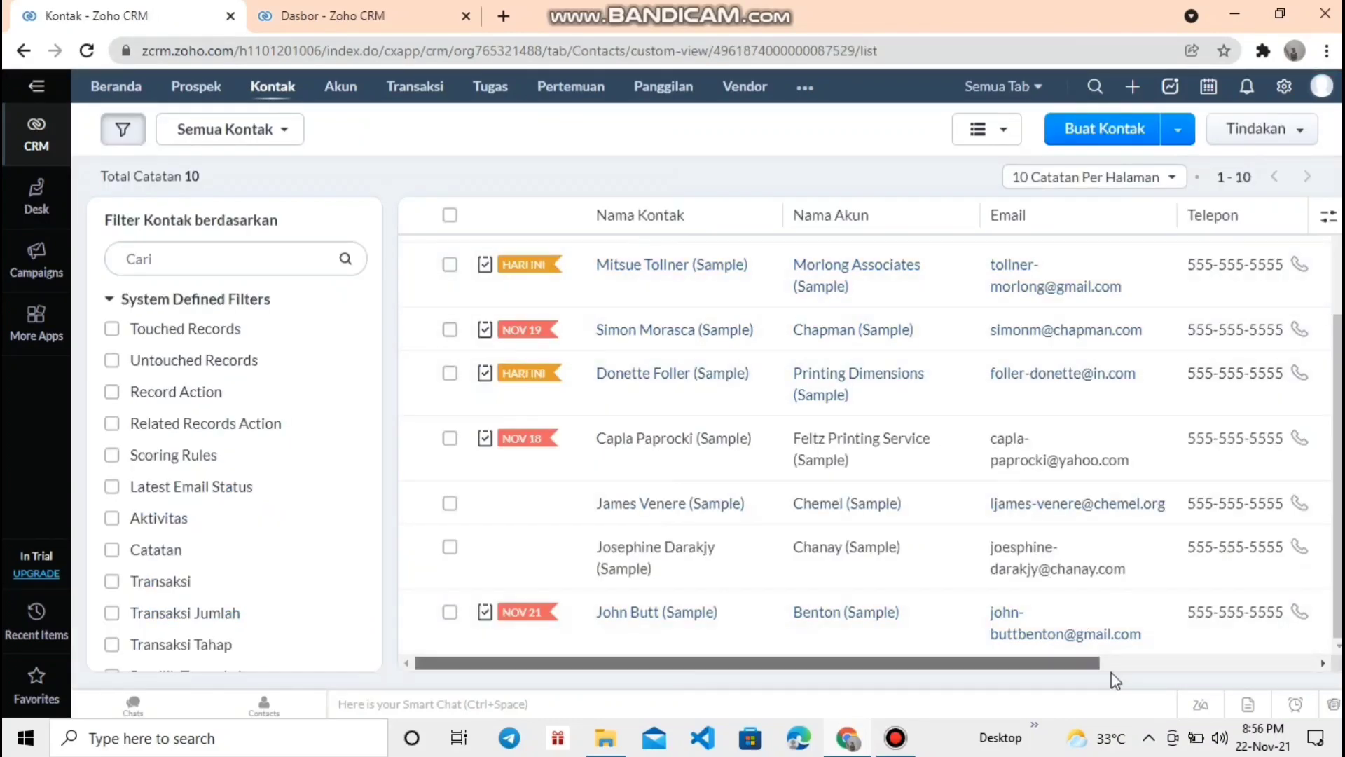
pyautogui.hscroll(2, 911, 596)
pyautogui.hscroll(-2, 771, 631)
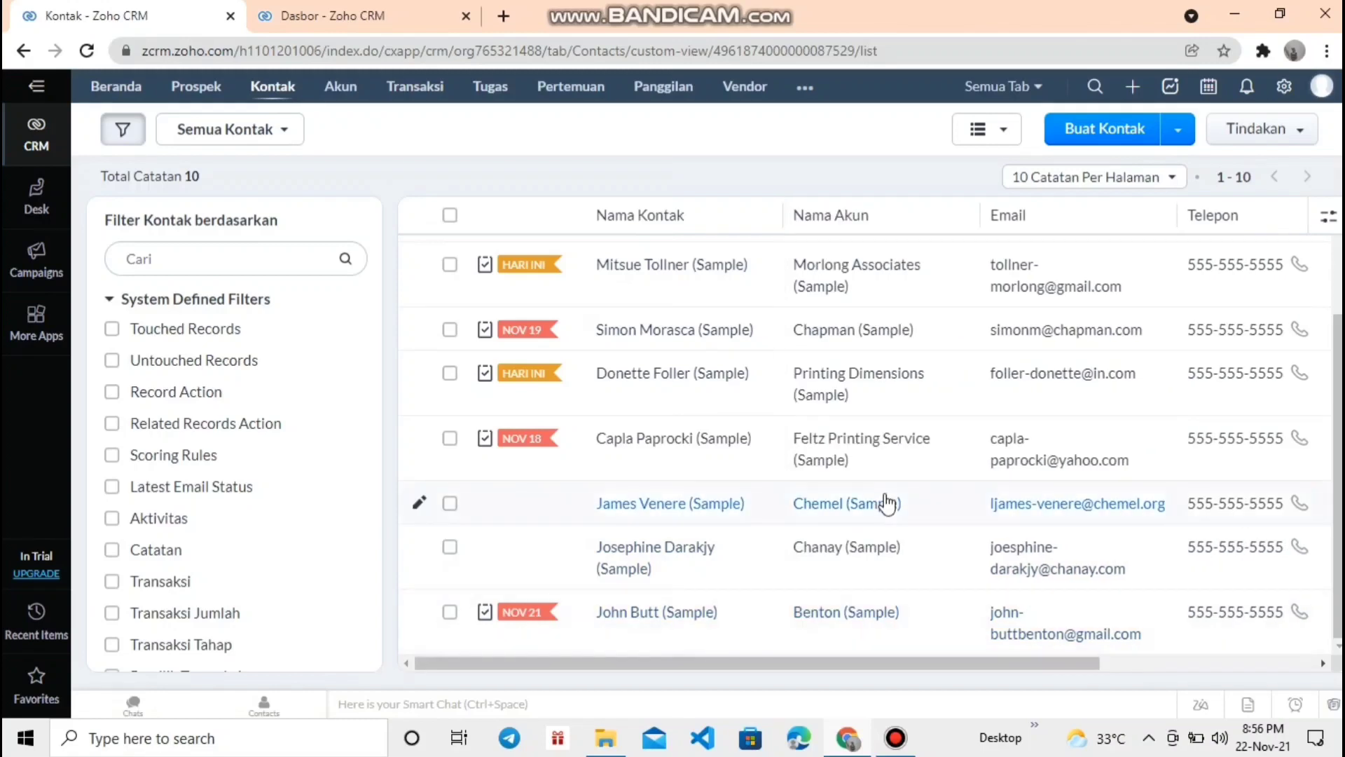
pyautogui.scroll(2, 490, 623)
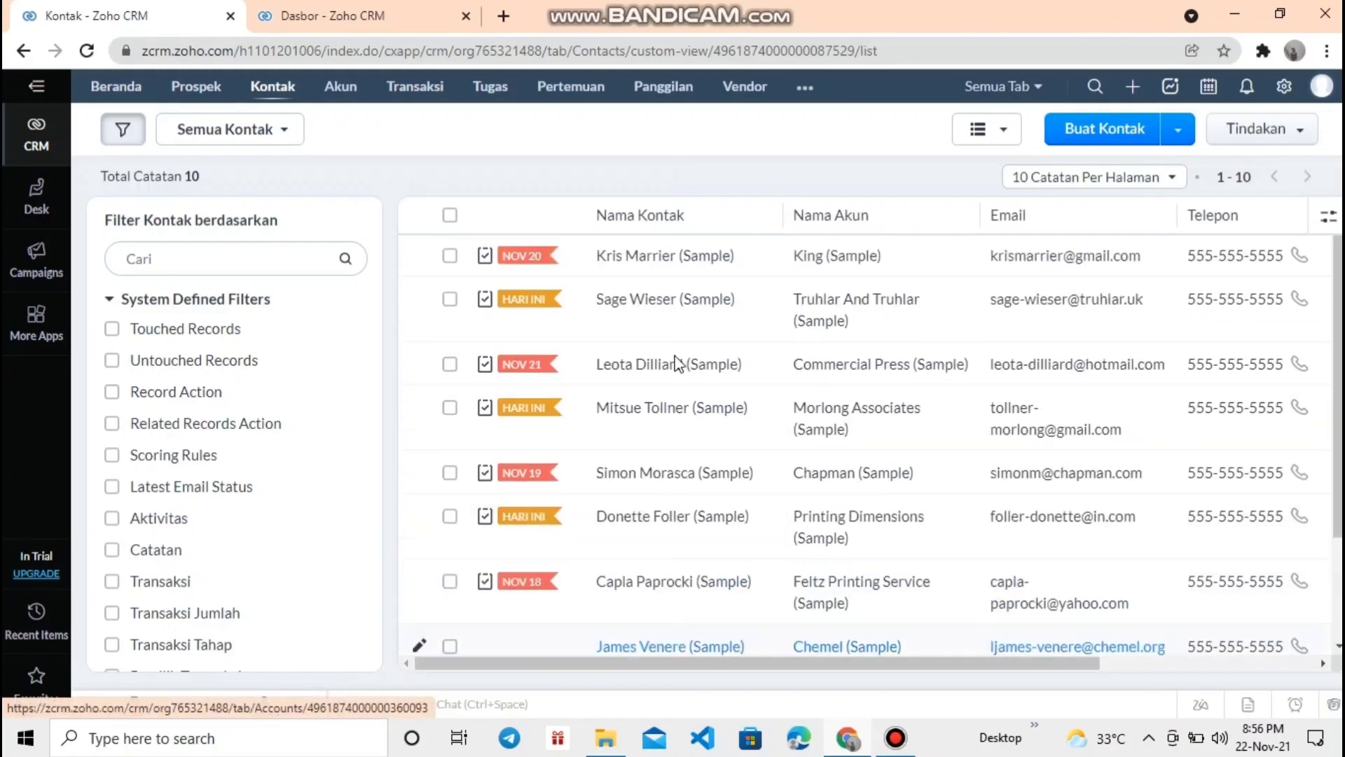
pyautogui.click(1133, 89)
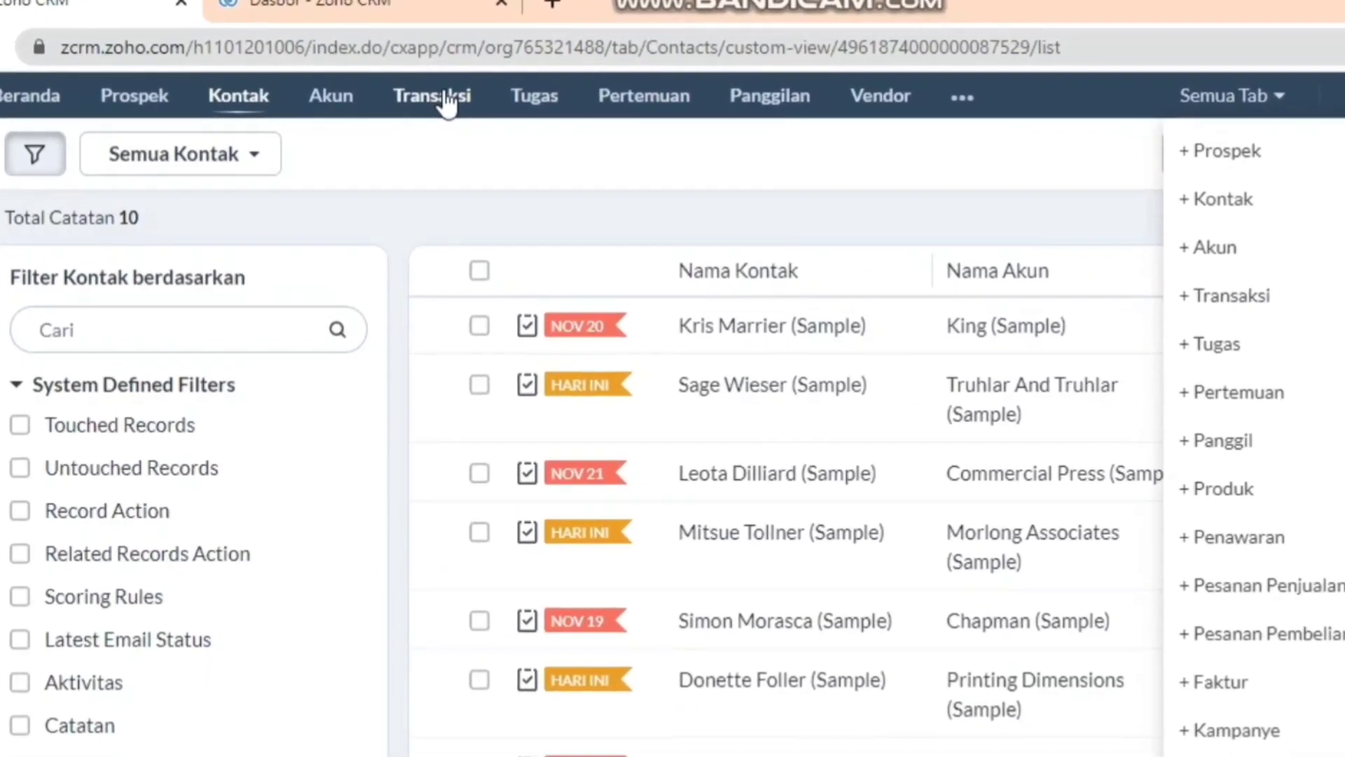
pyautogui.click(424, 88)
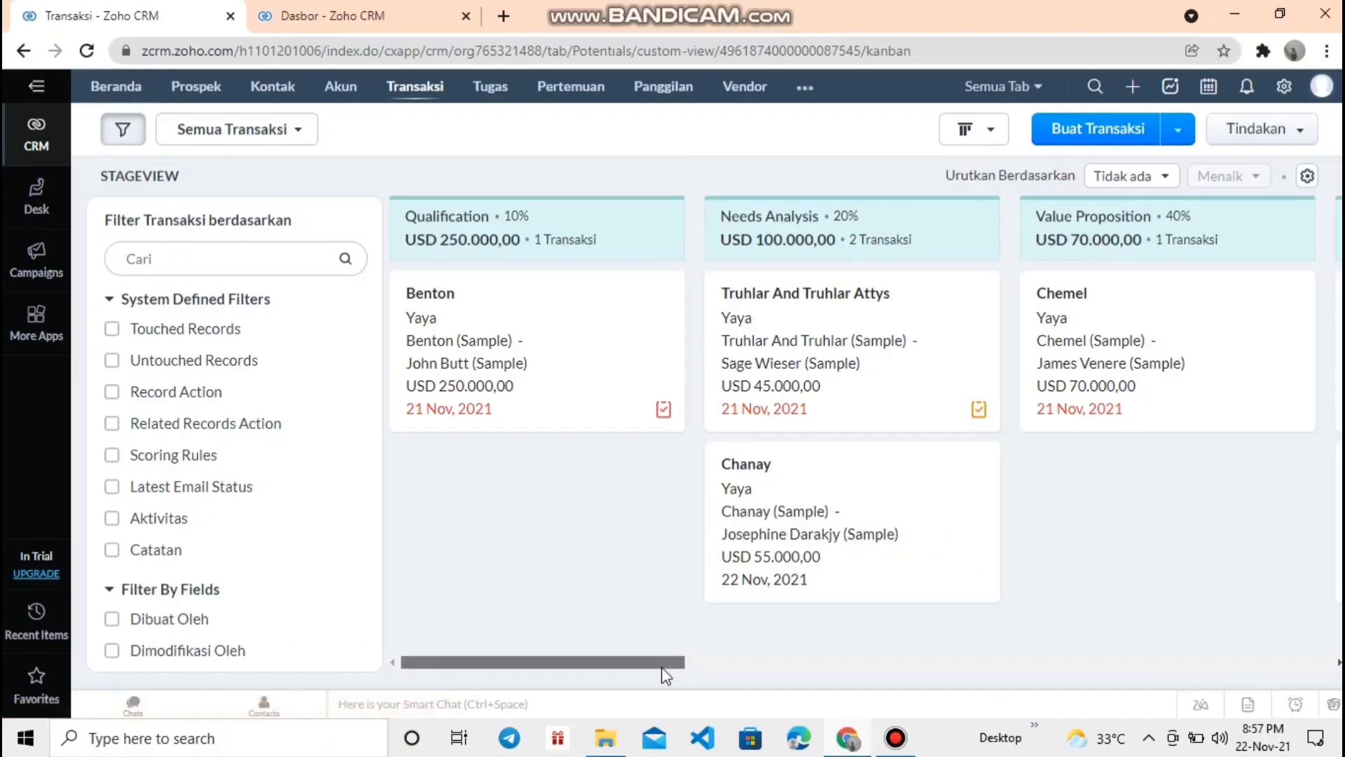
pyautogui.moveTo(662, 668); pyautogui.dragTo(1031, 662)
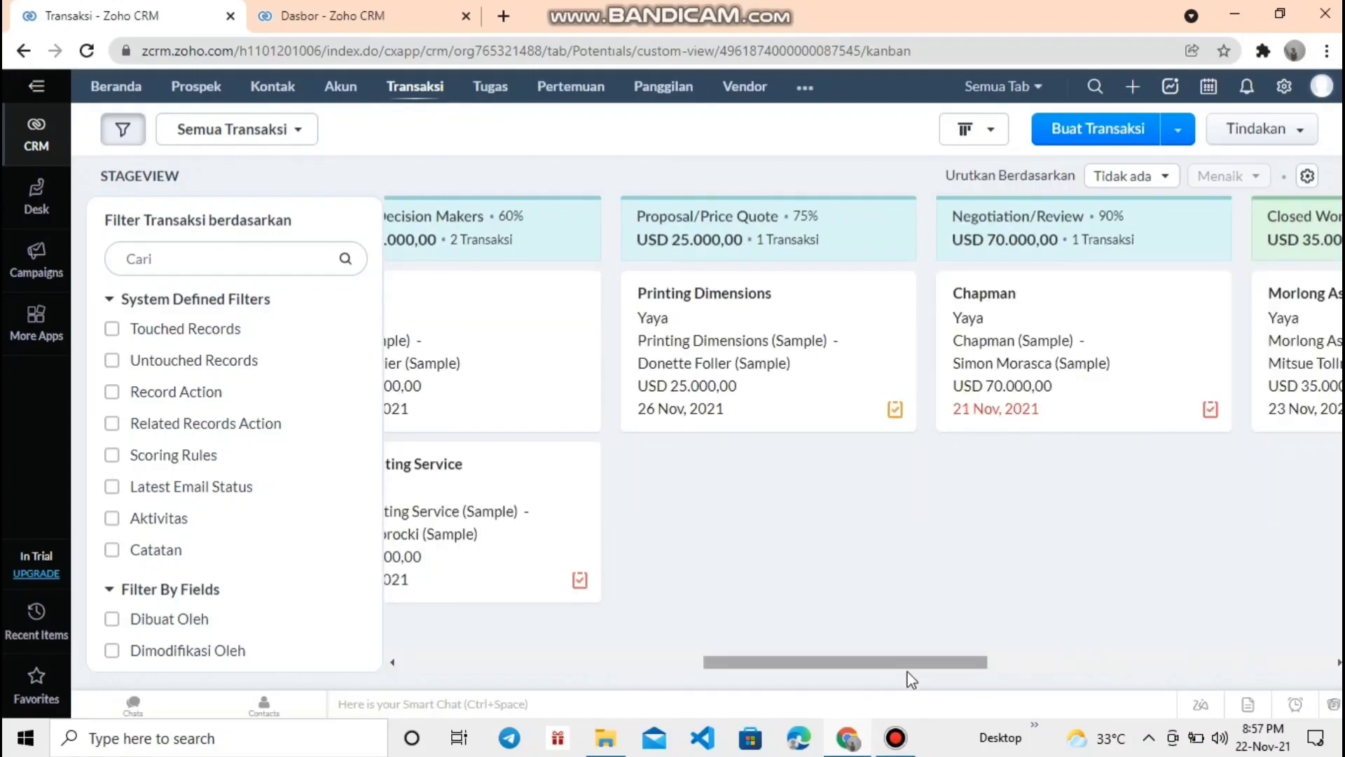
# - Filter deals to activities due Today + Overdue and no notes in the last 2 days
pyautogui.moveTo(915, 661); pyautogui.dragTo(541, 666)
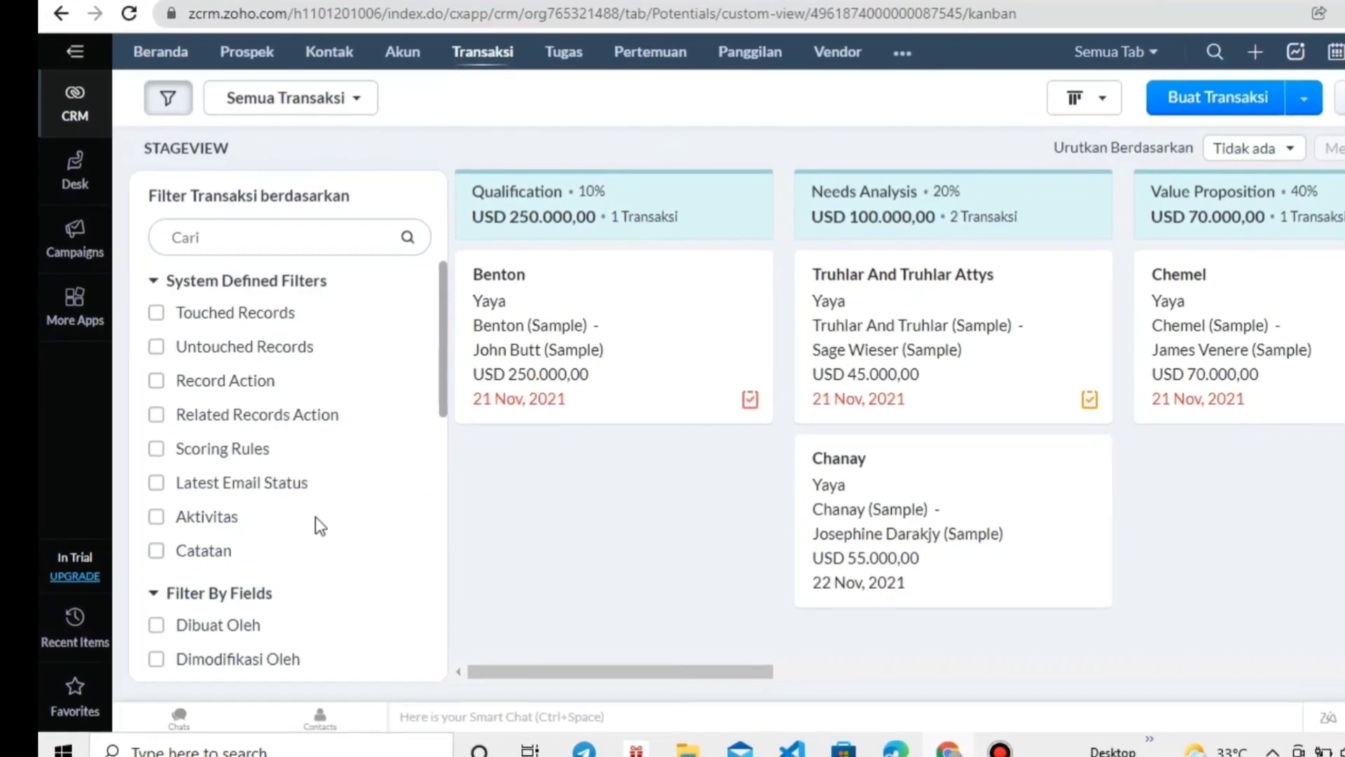
pyautogui.scroll(-2, 326, 378)
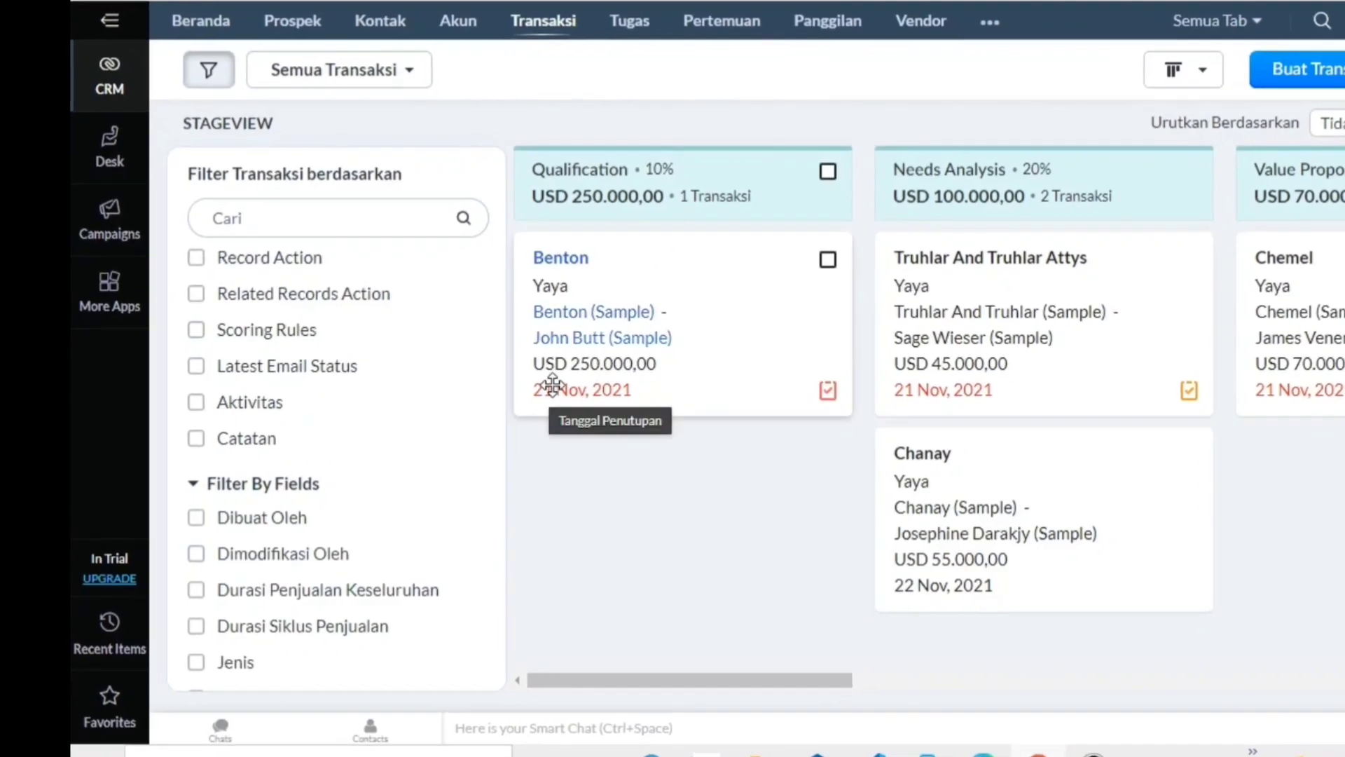
pyautogui.click(198, 440)
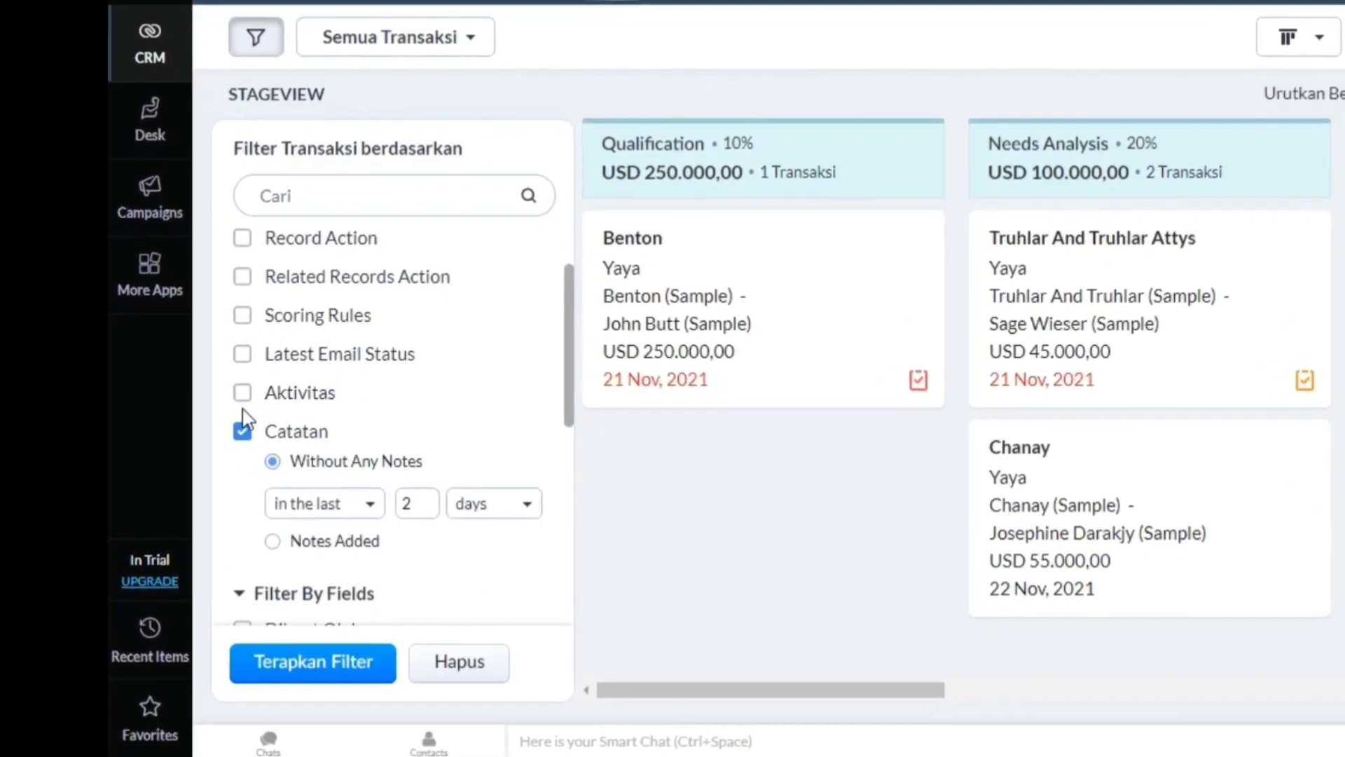
pyautogui.click(258, 390)
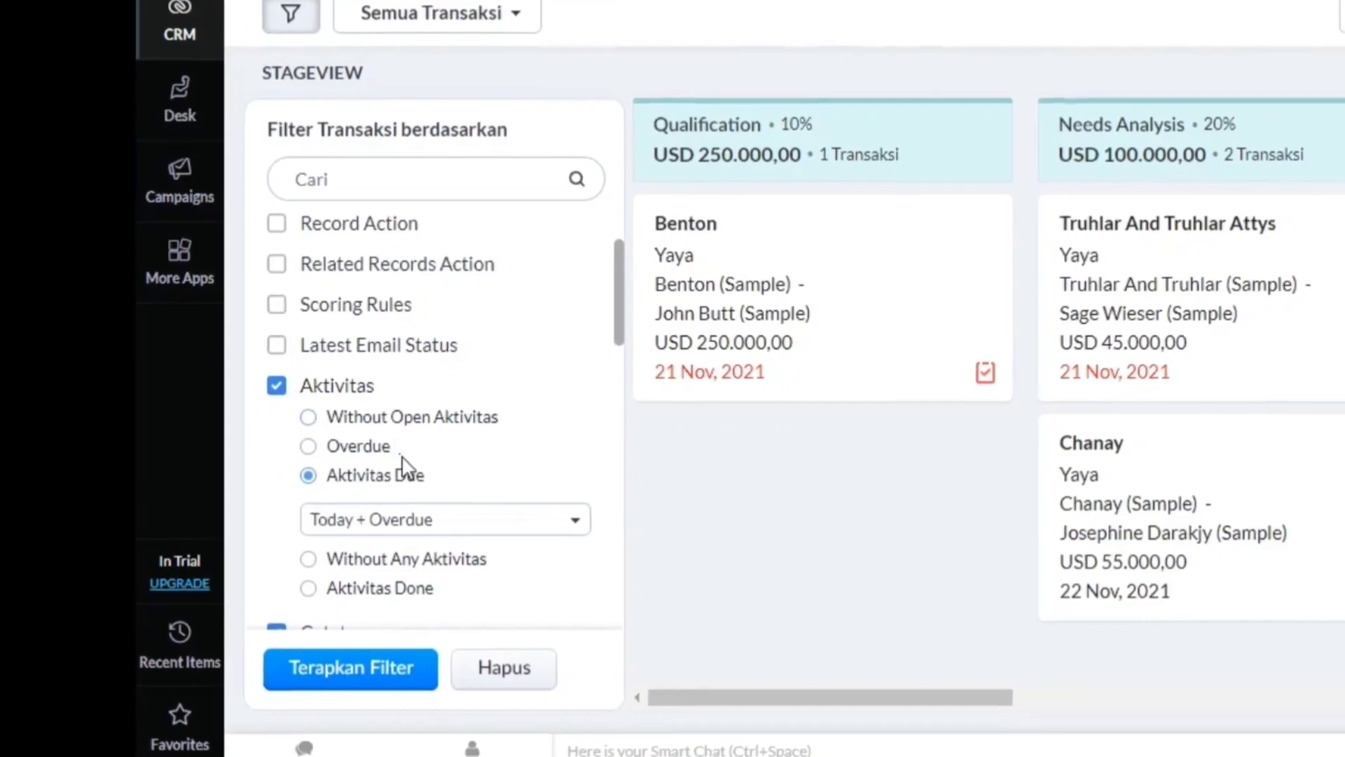
pyautogui.scroll(-2, 460, 557)
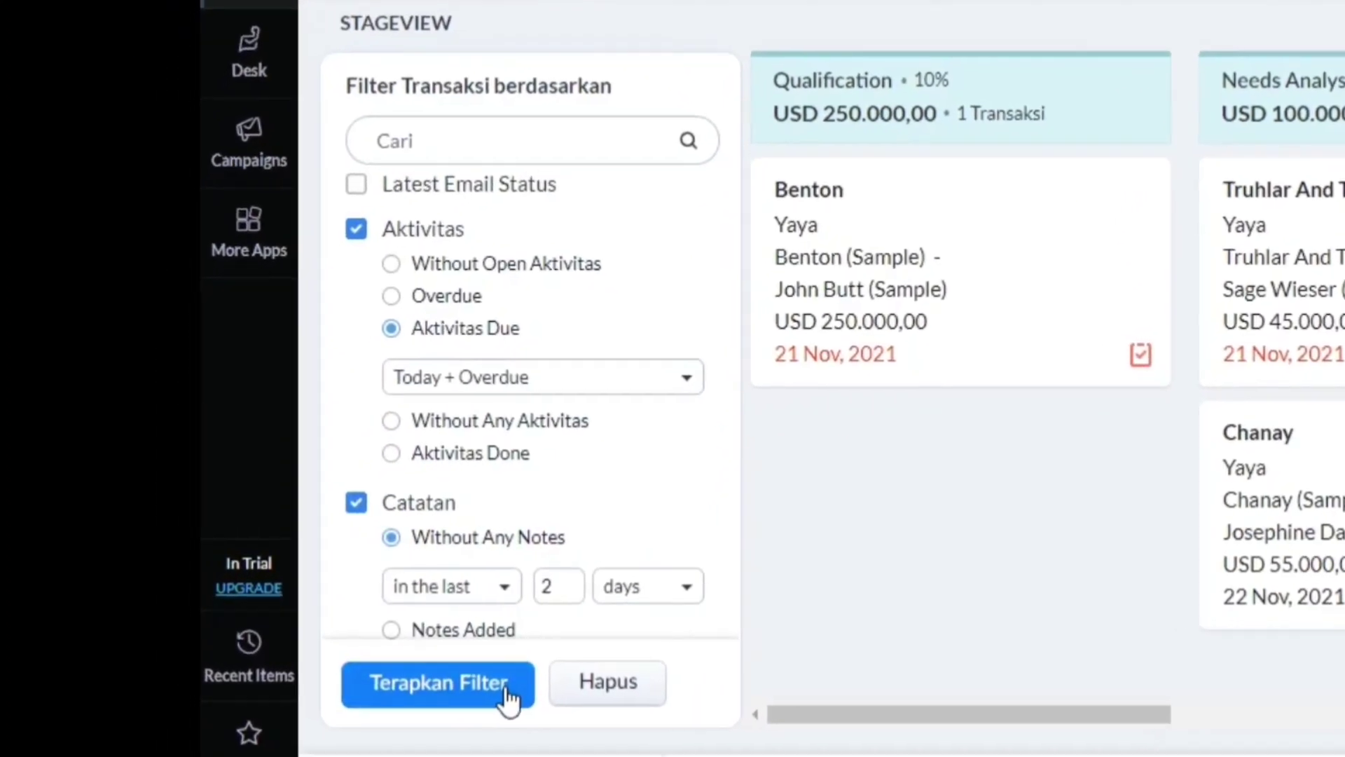
pyautogui.click(466, 681)
pyautogui.click(462, 629)
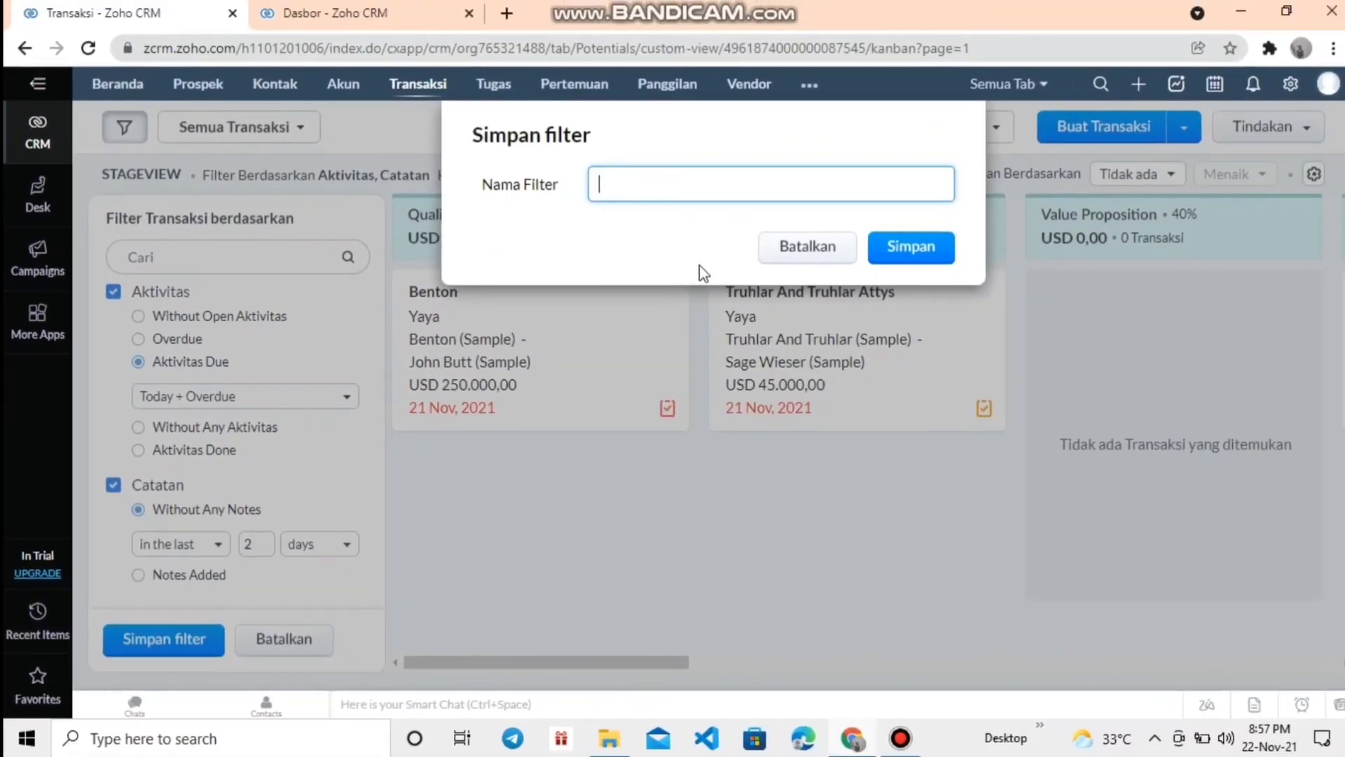
# - Save the current deal filter under the name 'Canda'
pyautogui.write('cA')
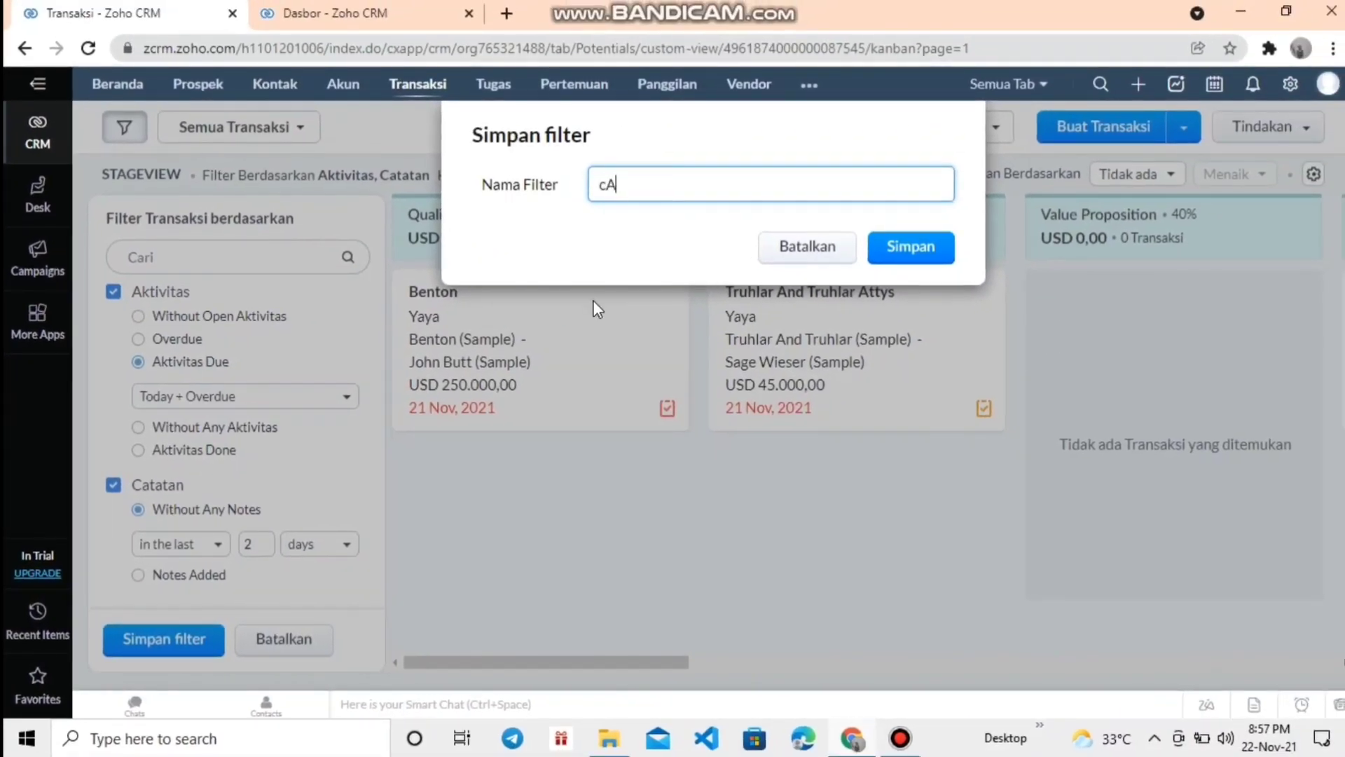
pyautogui.press('BackSpace')
pyautogui.press('BackSpace')
pyautogui.write('Canda')
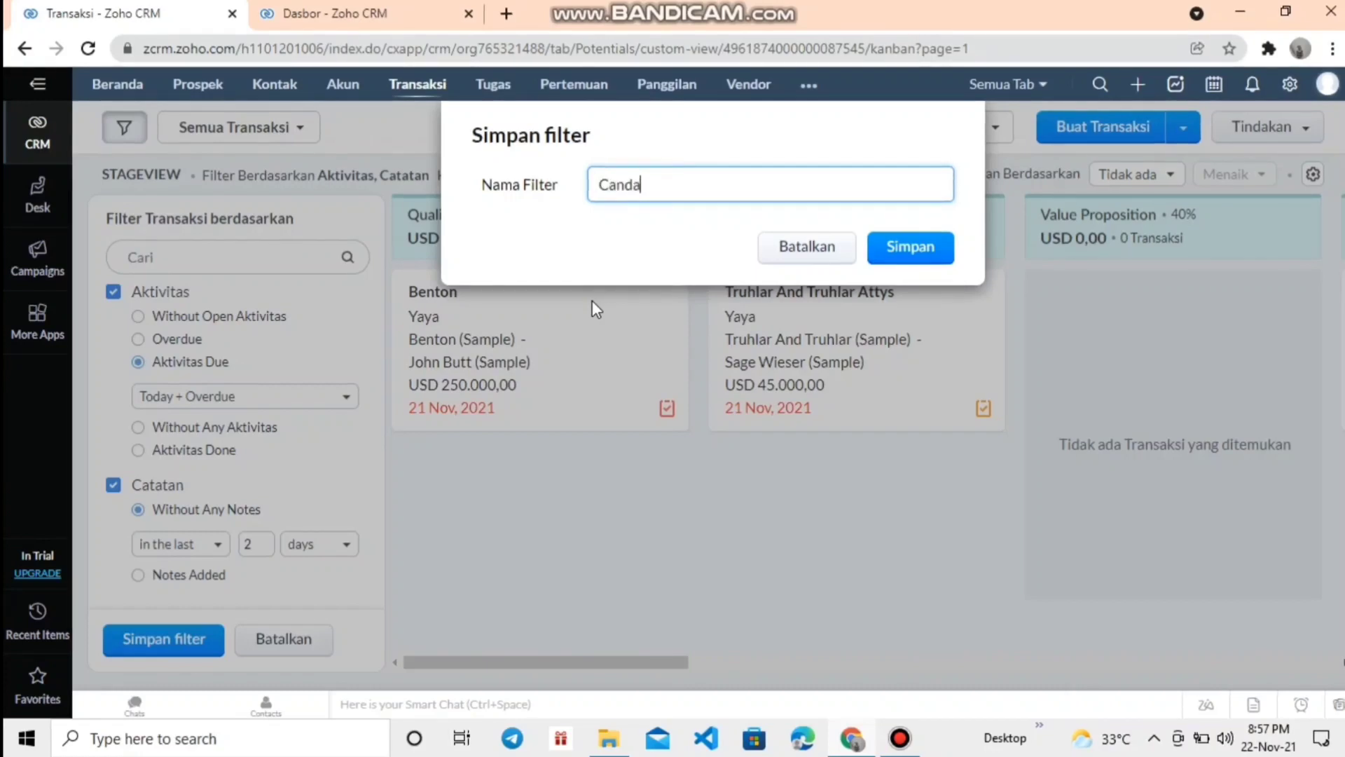
pyautogui.click(909, 247)
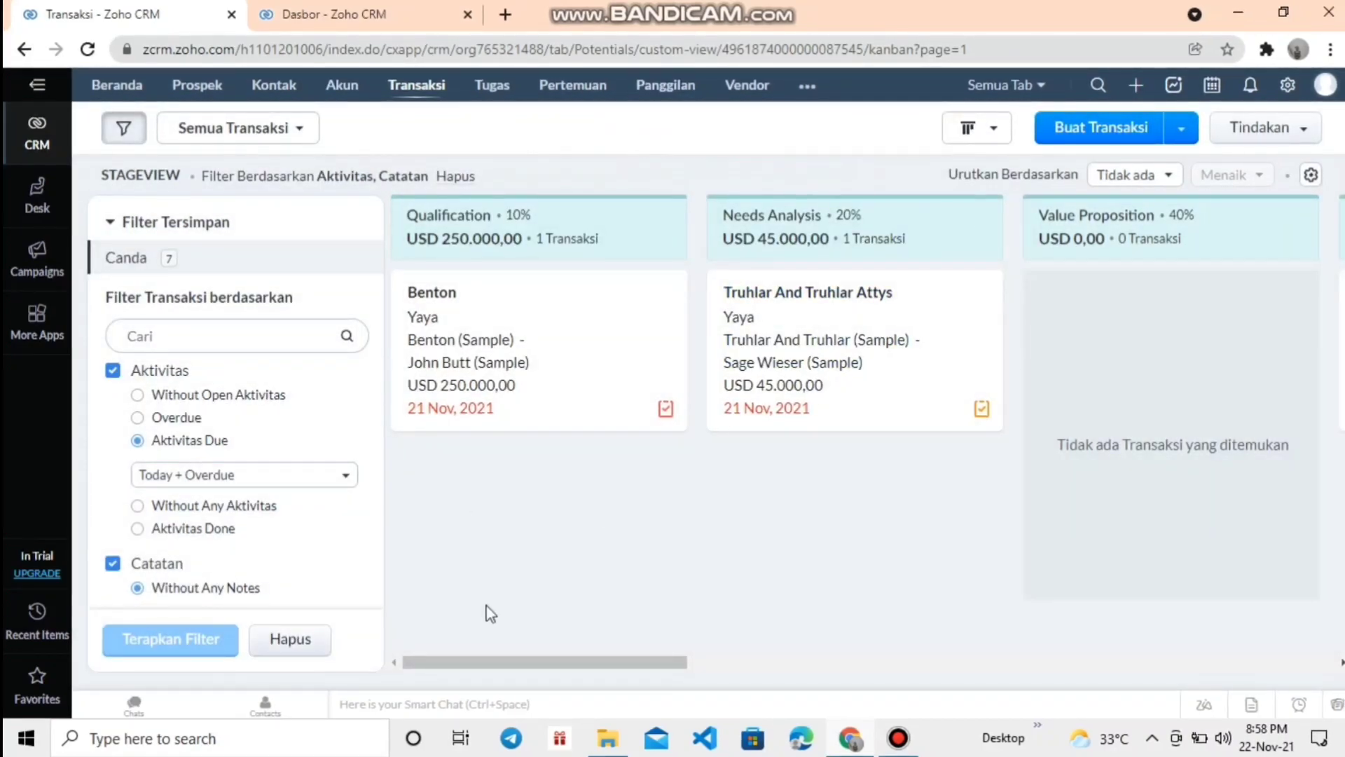
pyautogui.click(1287, 87)
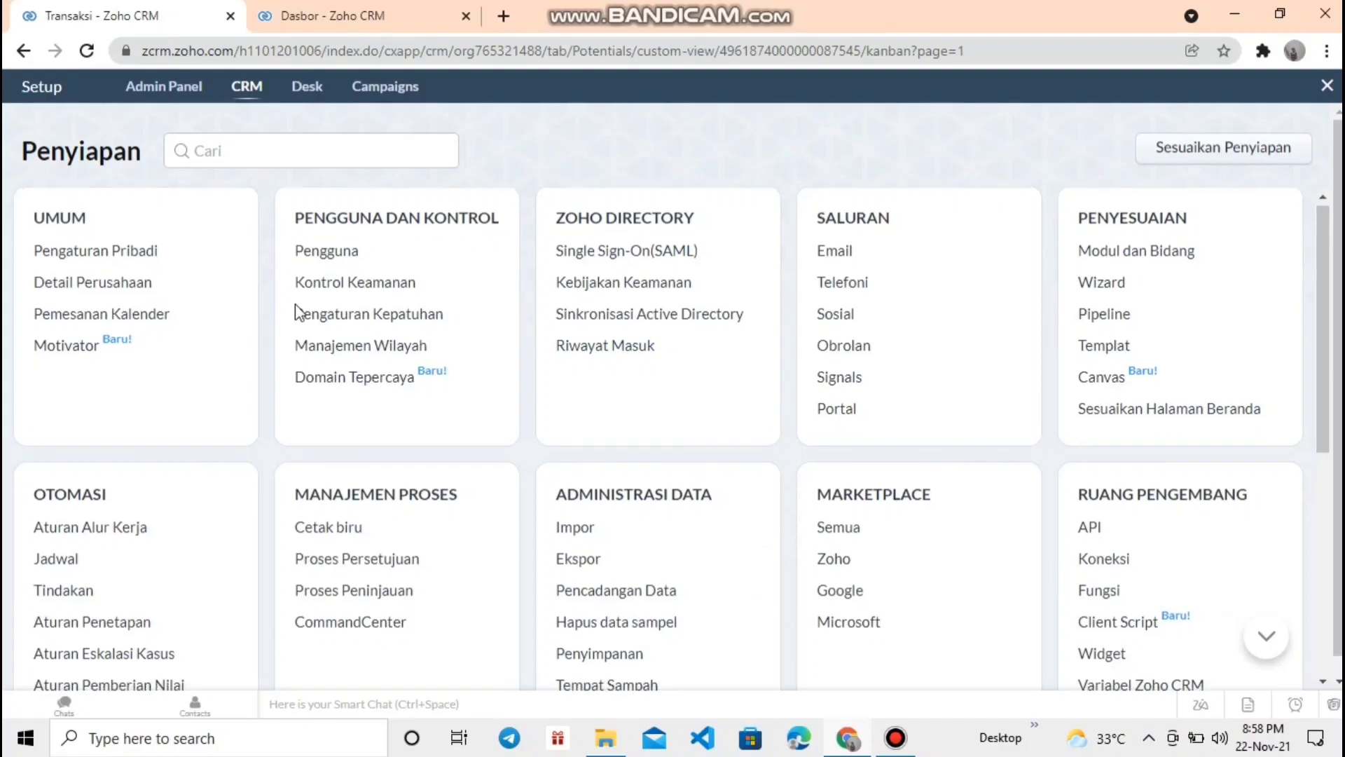
# - Open the Manajer/Administrator user's details and review its English (United States), GMT locale settings
pyautogui.scroll(-3, 289, 322)
pyautogui.scroll(3, 289, 340)
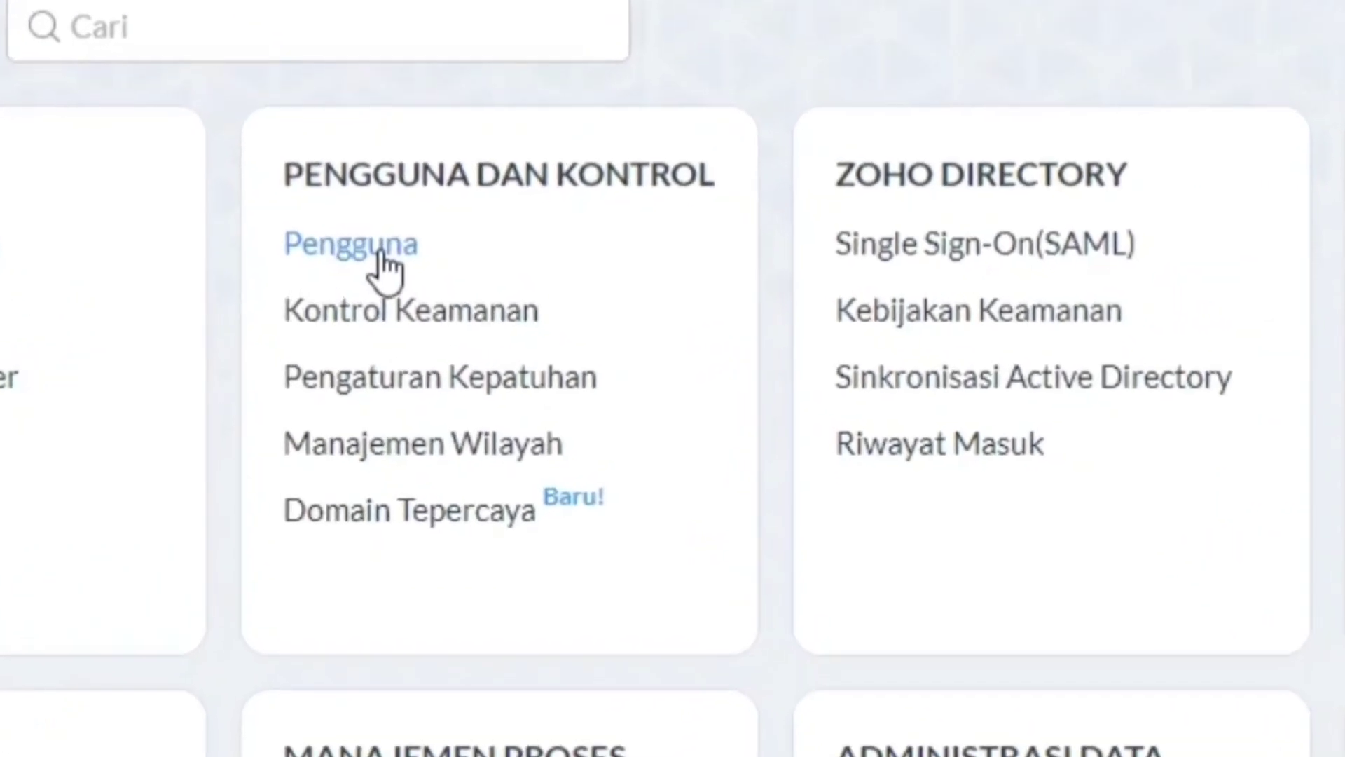
pyautogui.click(381, 255)
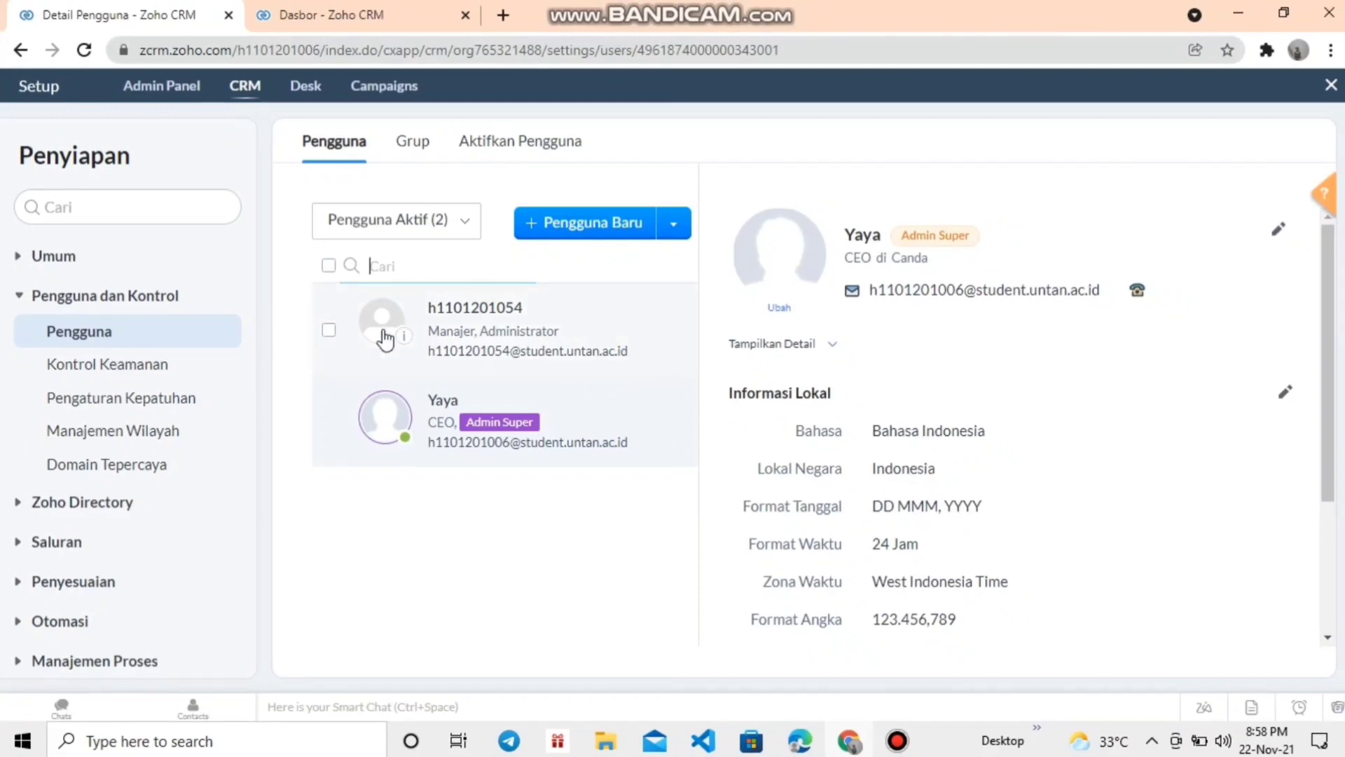
pyautogui.click(514, 326)
pyautogui.scroll(-3, 945, 465)
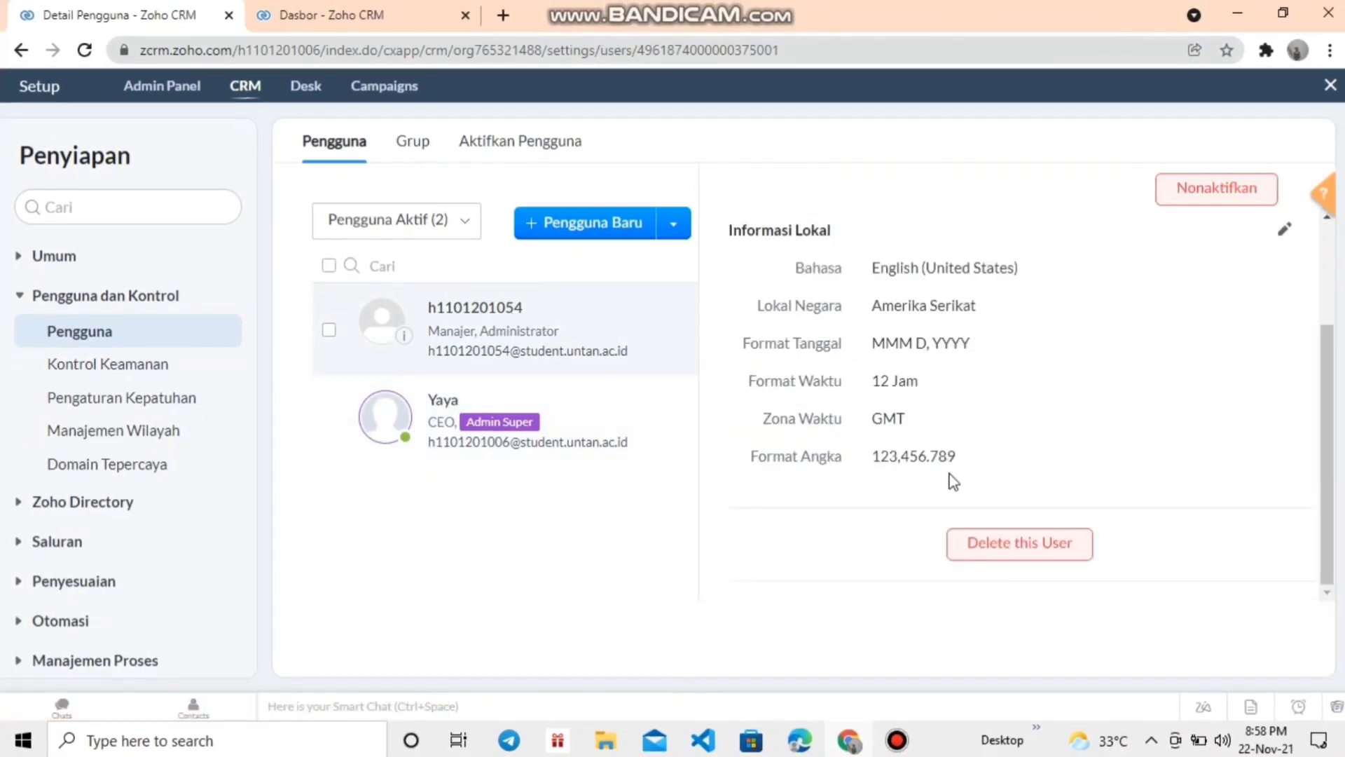
pyautogui.scroll(3, 954, 482)
pyautogui.scroll(-3, 957, 487)
pyautogui.scroll(3, 1064, 440)
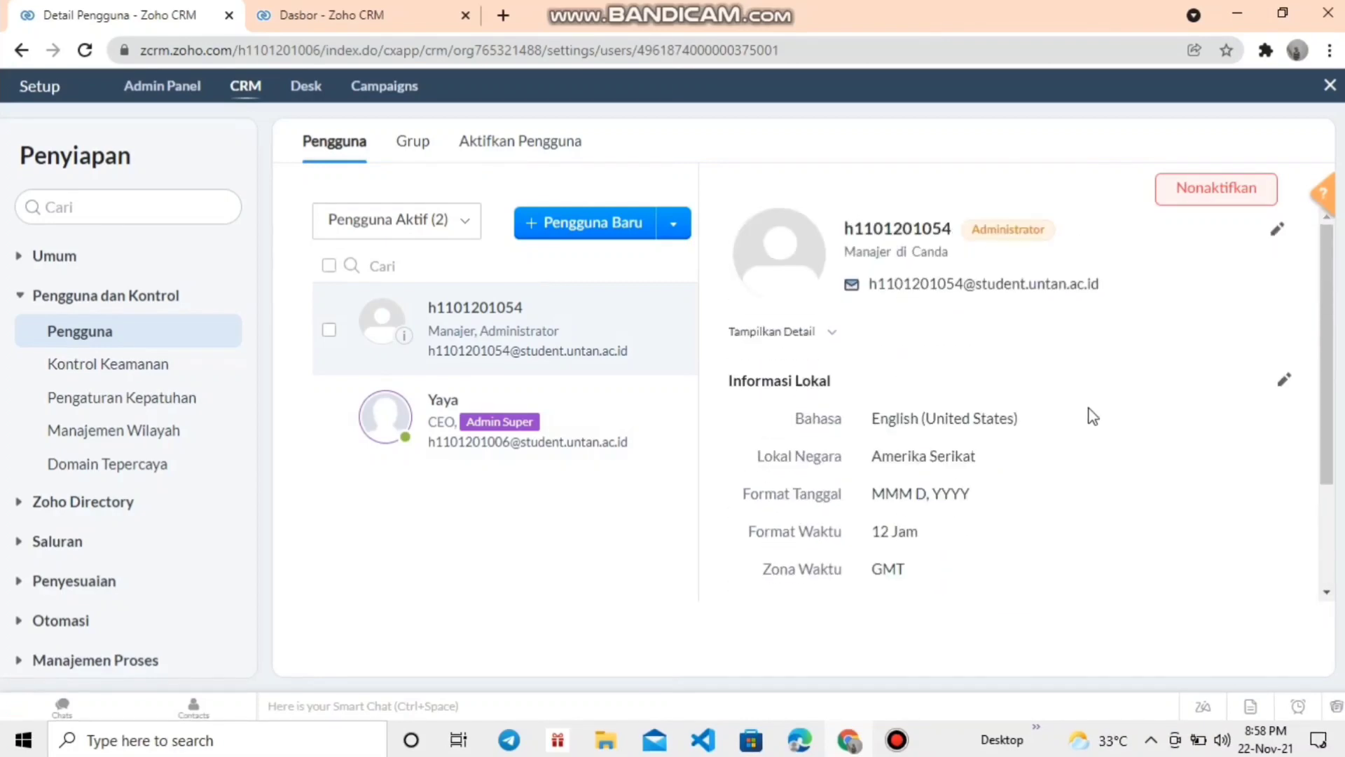
pyautogui.scroll(-3, 1015, 483)
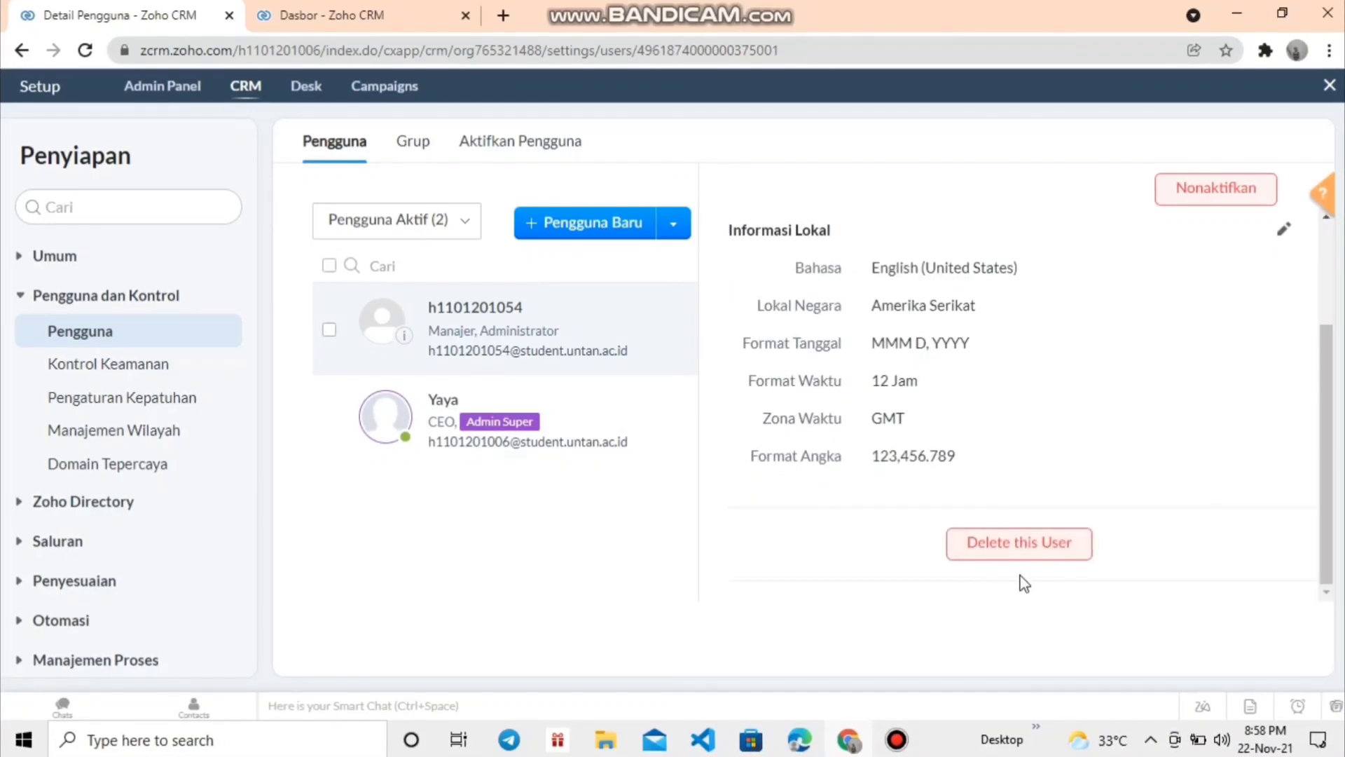
pyautogui.scroll(3, 1111, 544)
pyautogui.scroll(-3, 1117, 543)
pyautogui.scroll(3, 1239, 281)
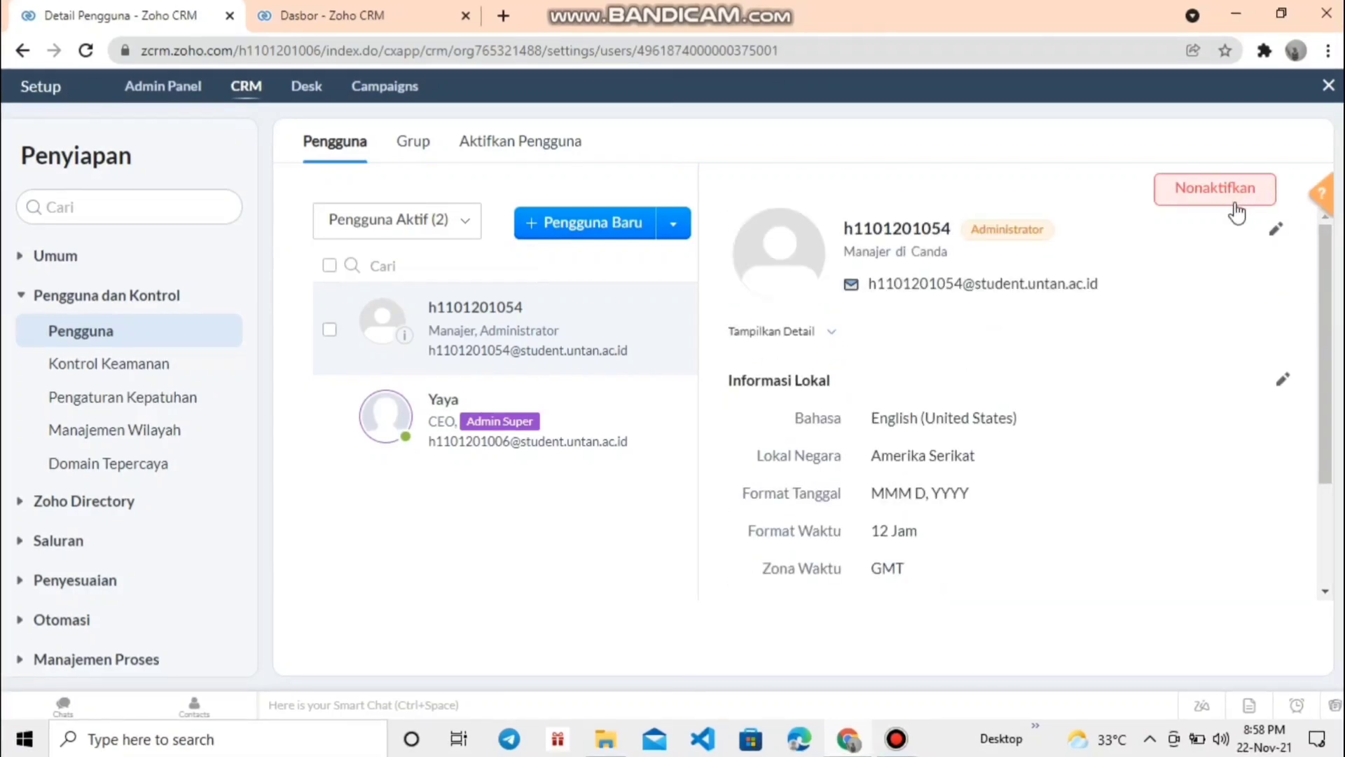
# - Add a new user with their Gmail address, role Manajer and profile Standar
pyautogui.click(635, 238)
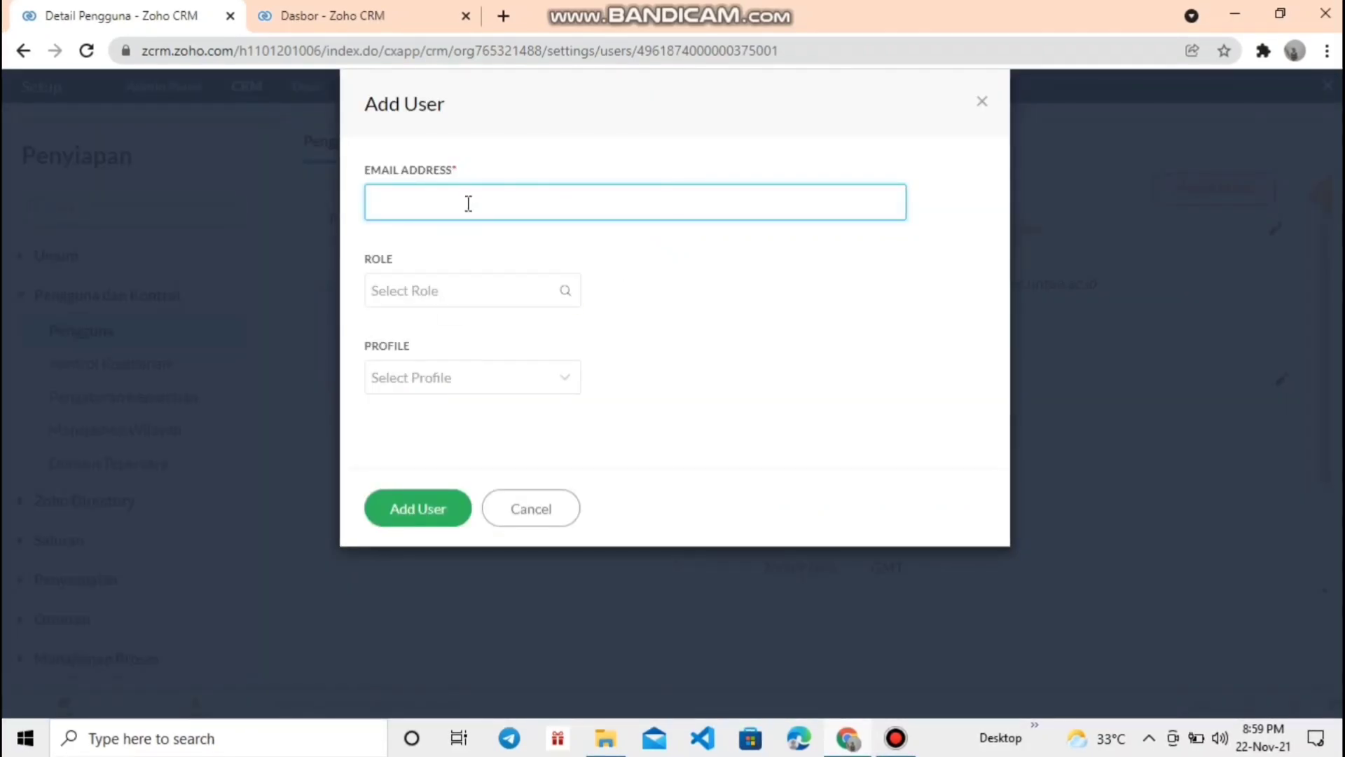
pyautogui.hotkey('ctrl', 'v')
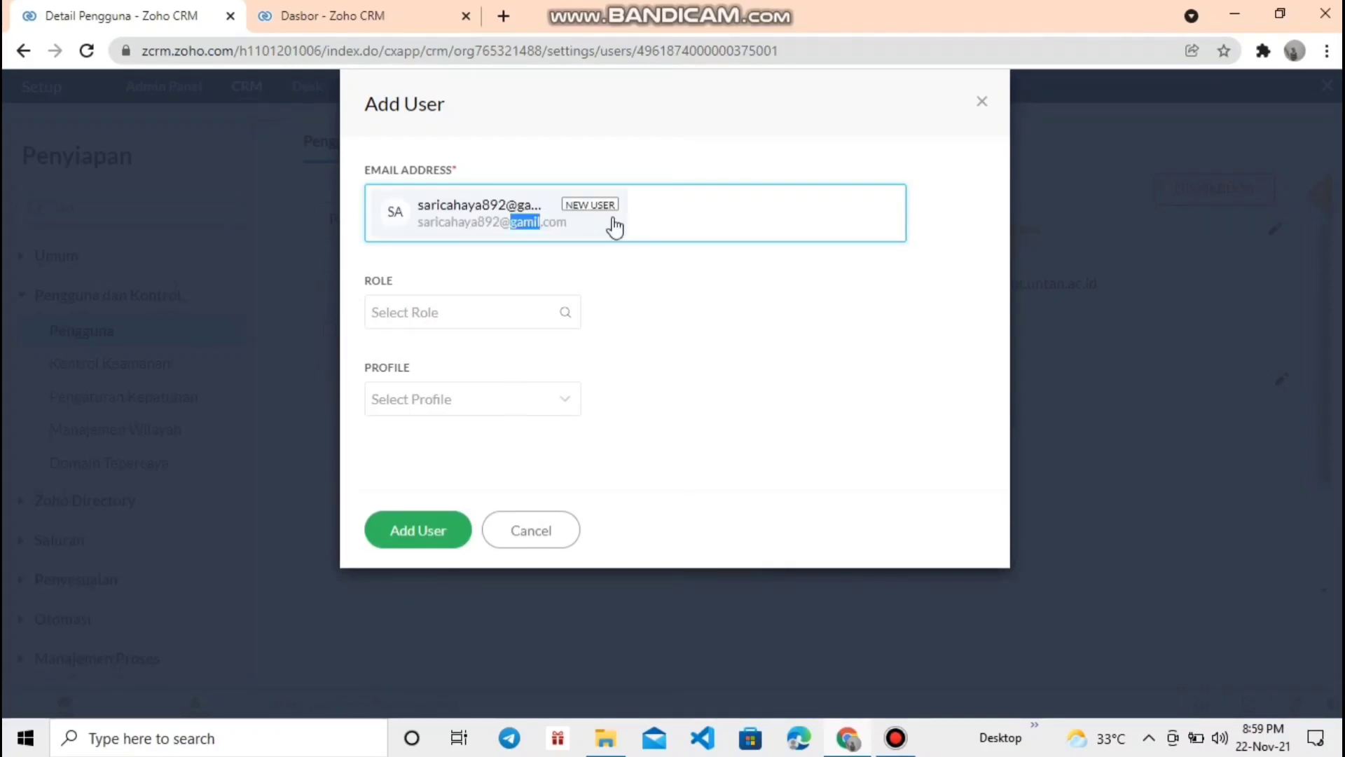
pyautogui.click(620, 213)
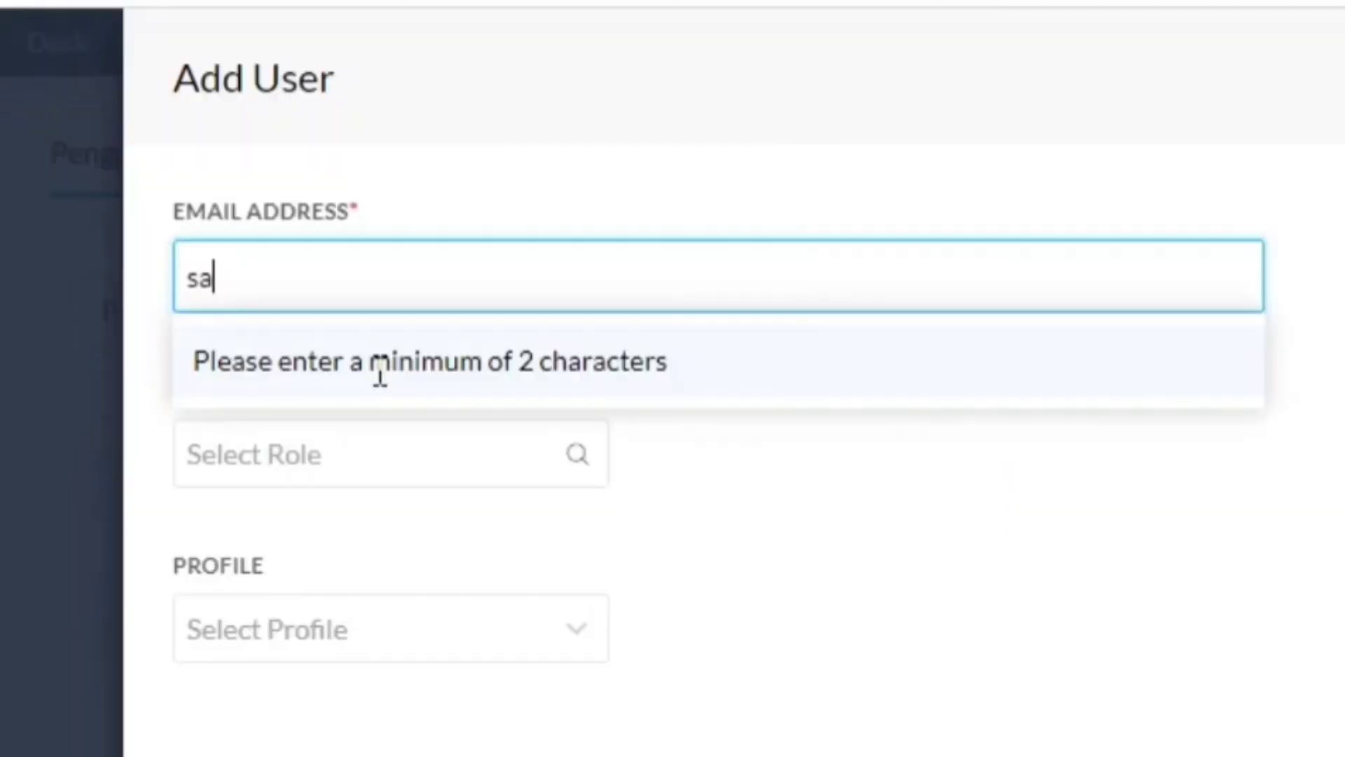
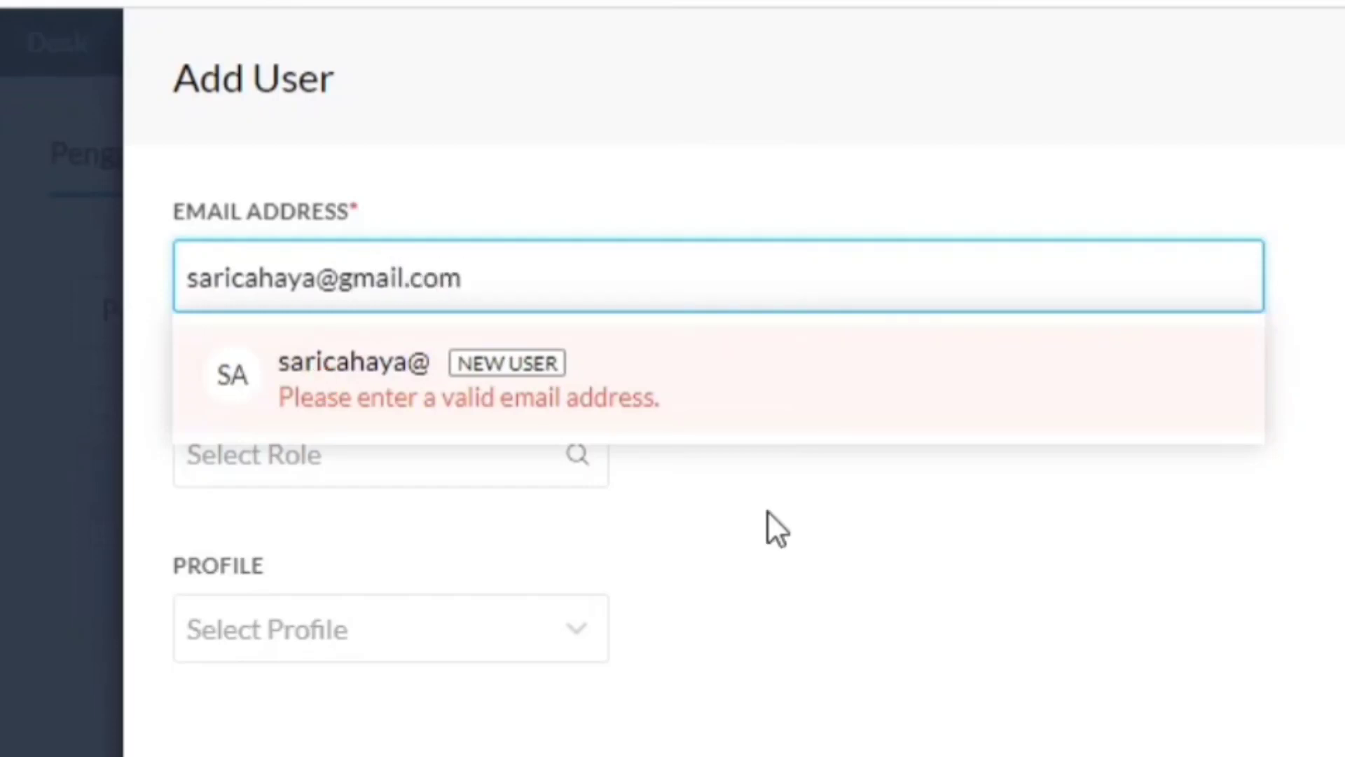
pyautogui.click(350, 276)
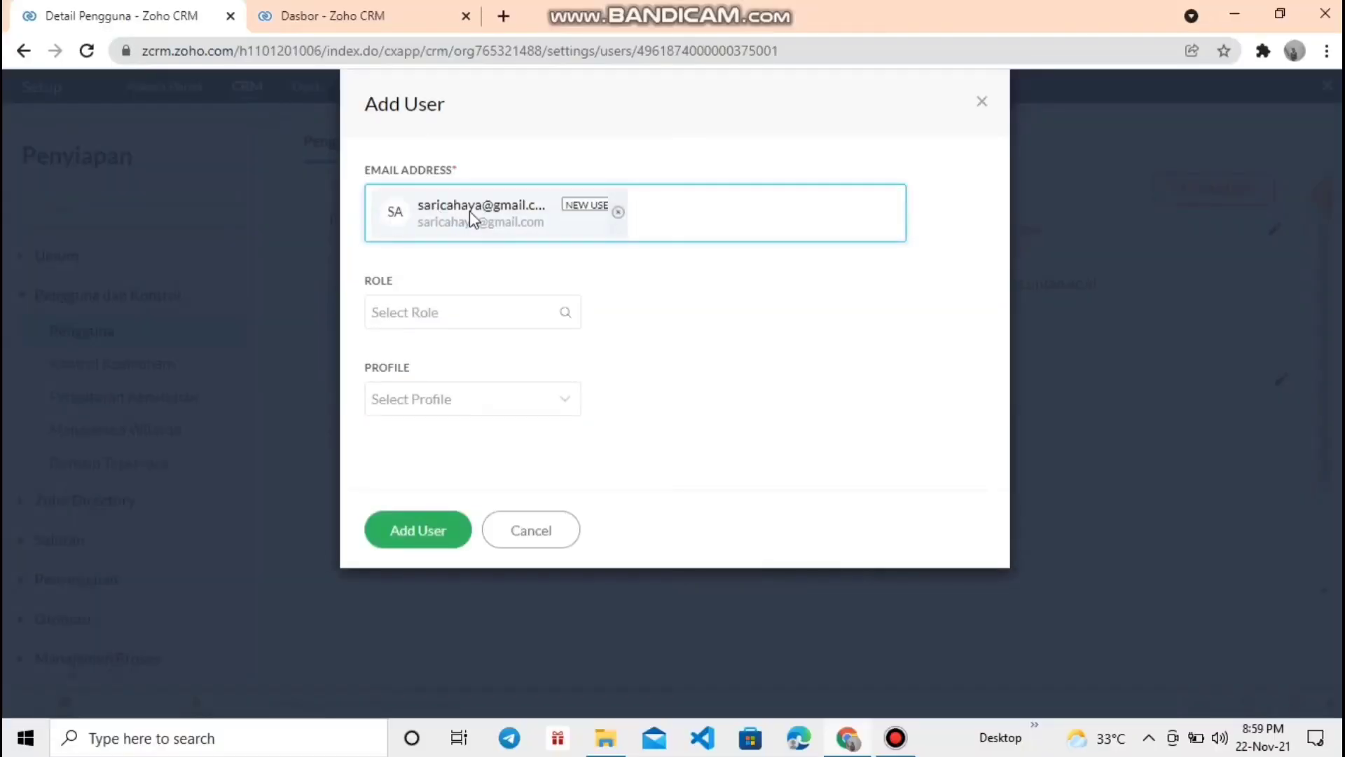
pyautogui.click(480, 312)
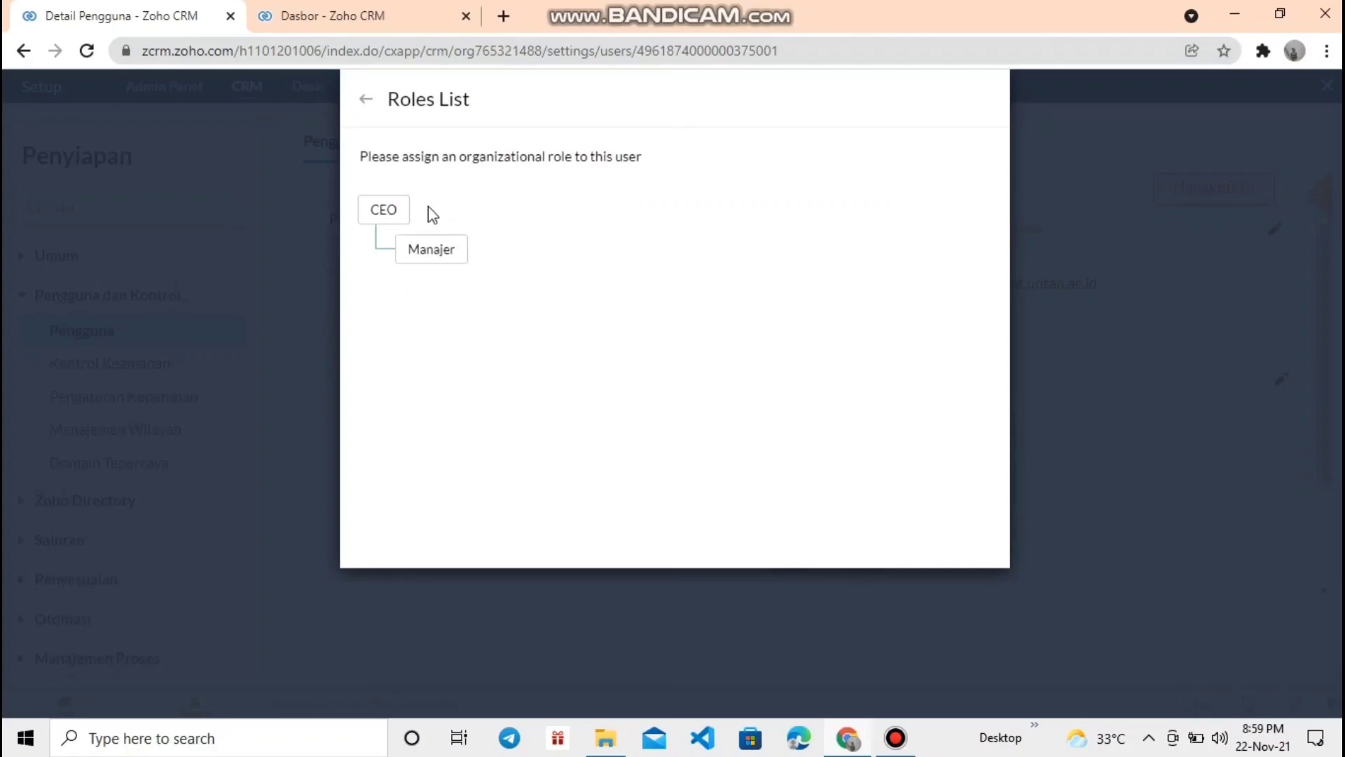
pyautogui.click(445, 260)
pyautogui.click(477, 405)
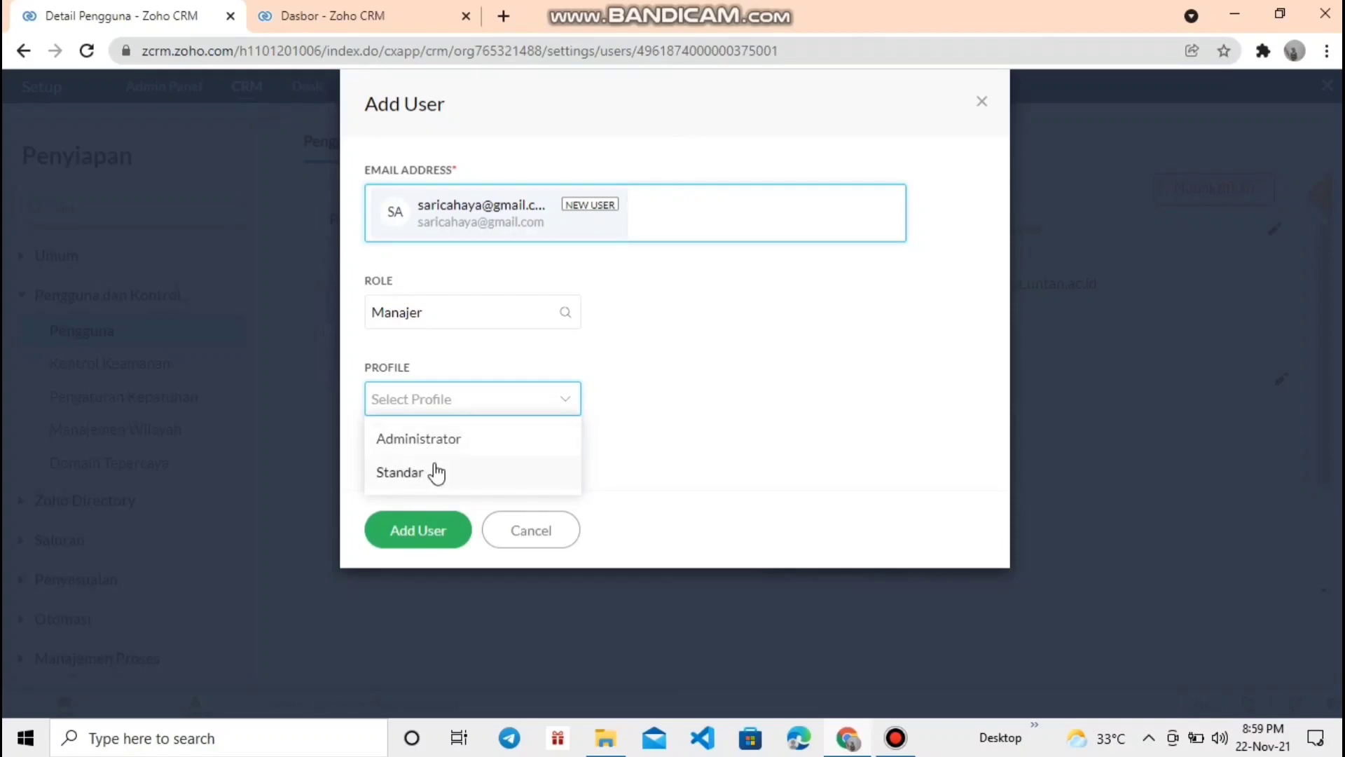
pyautogui.click(436, 473)
pyautogui.click(420, 538)
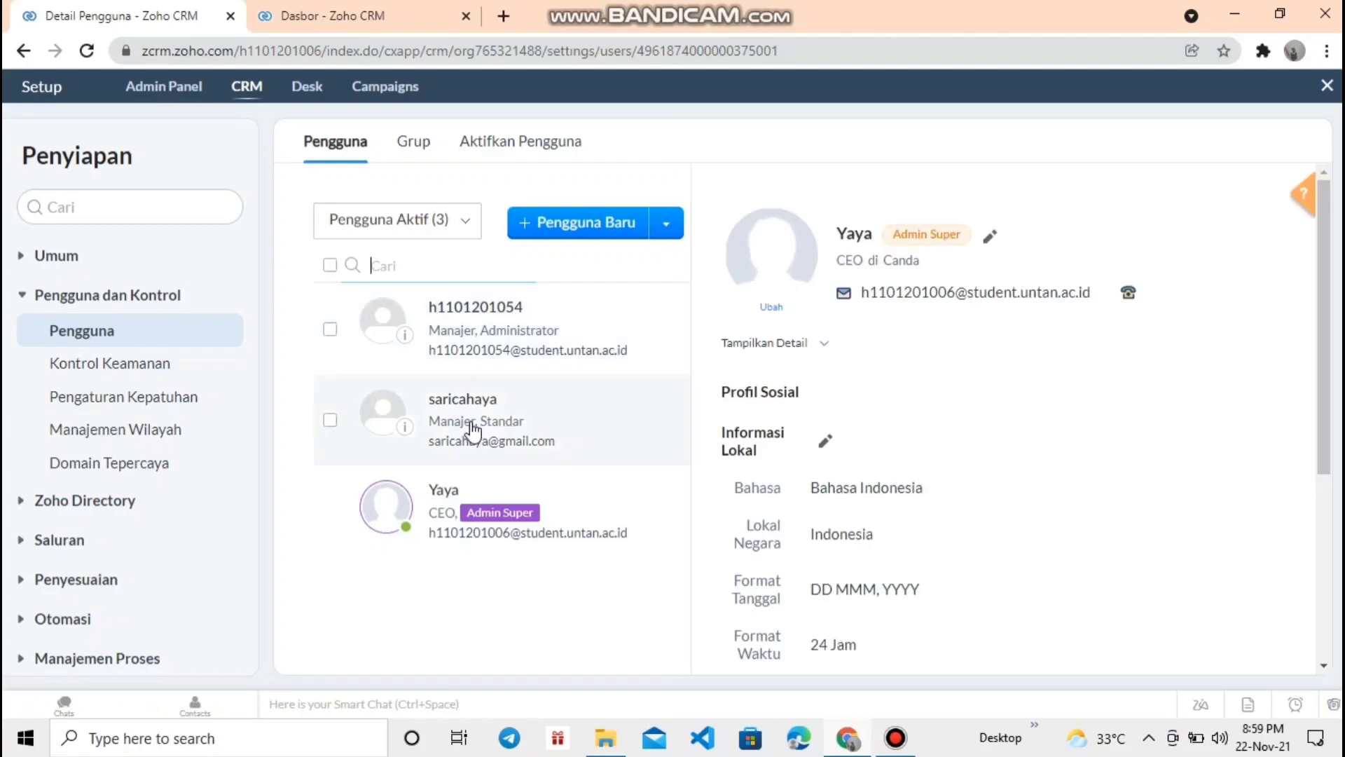
# - Switch to the Grup page under Setup's user controls
pyautogui.scroll(-3, 938, 453)
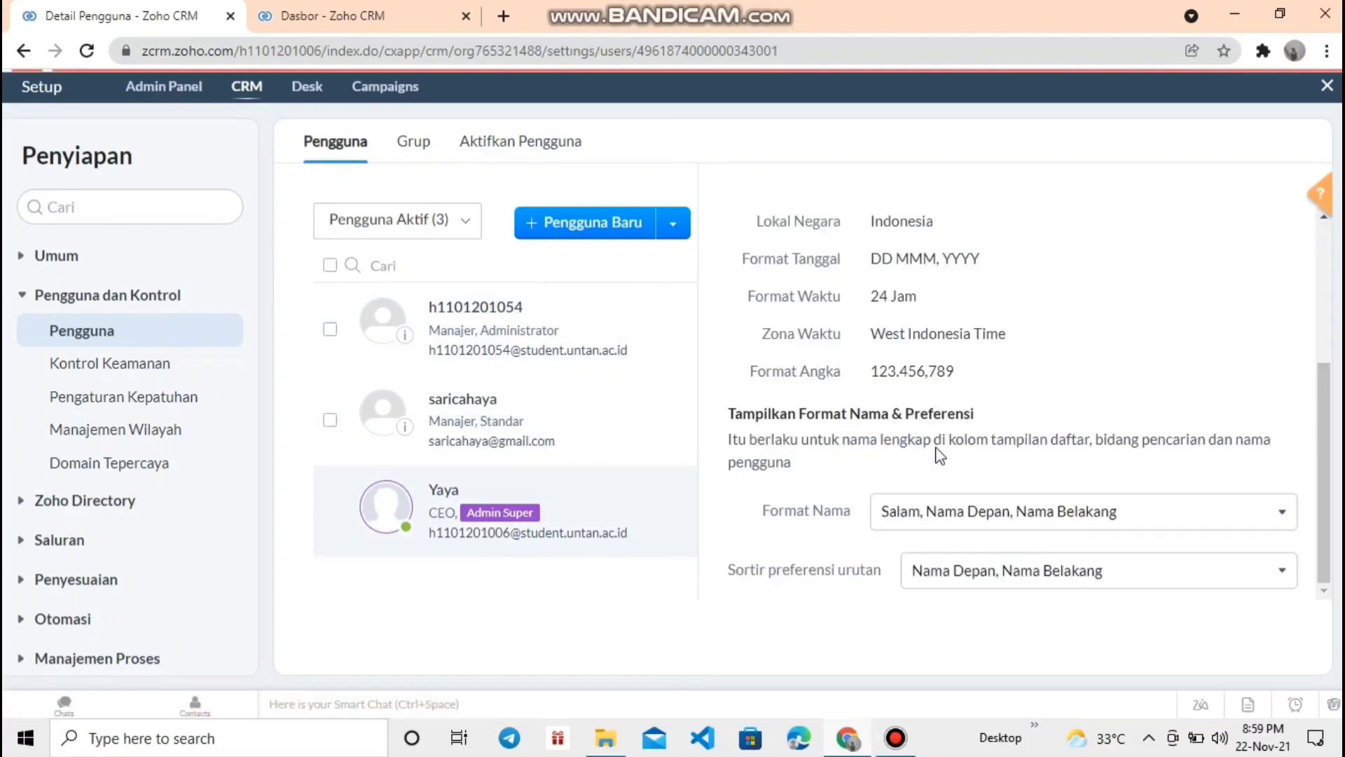
pyautogui.click(415, 142)
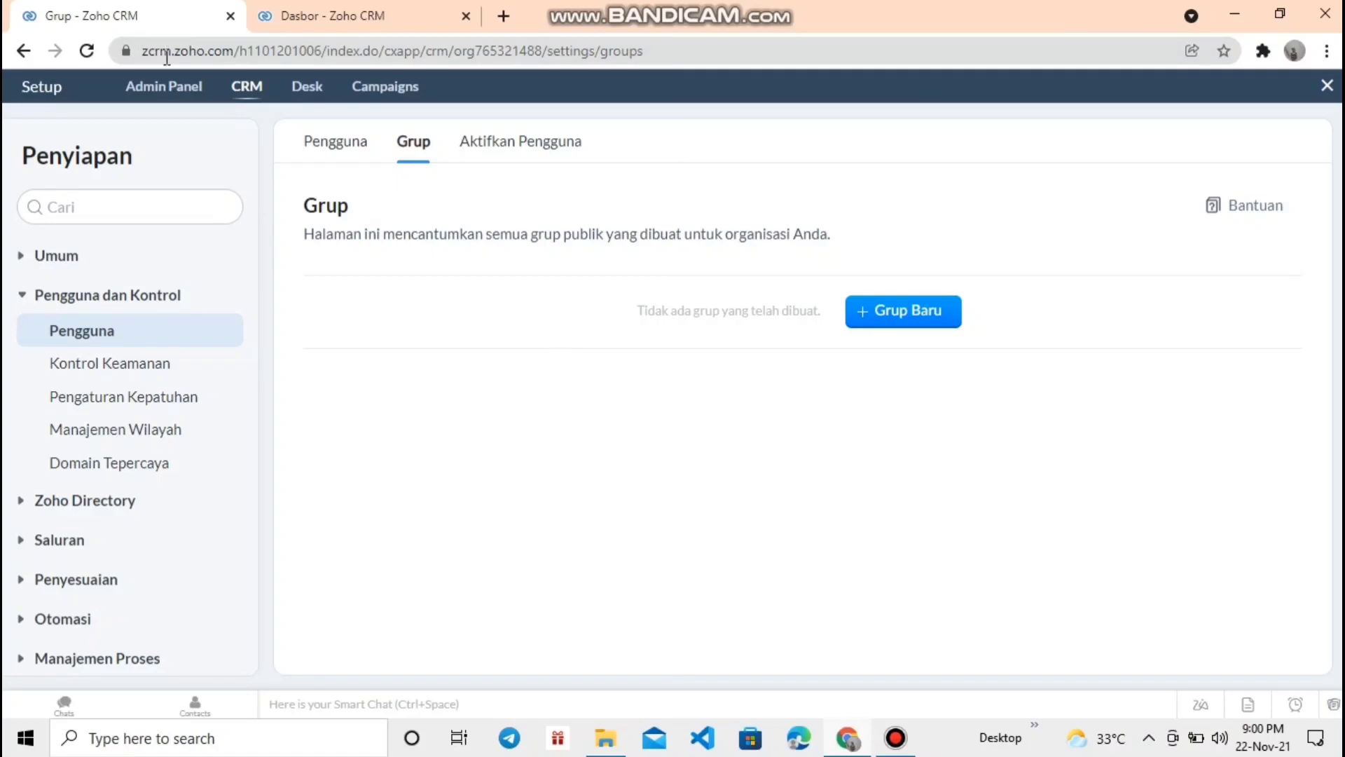
# - Start a new group and pick the super admin and the newly added user from Tersedia
pyautogui.click(875, 315)
pyautogui.scroll(-2, 703, 572)
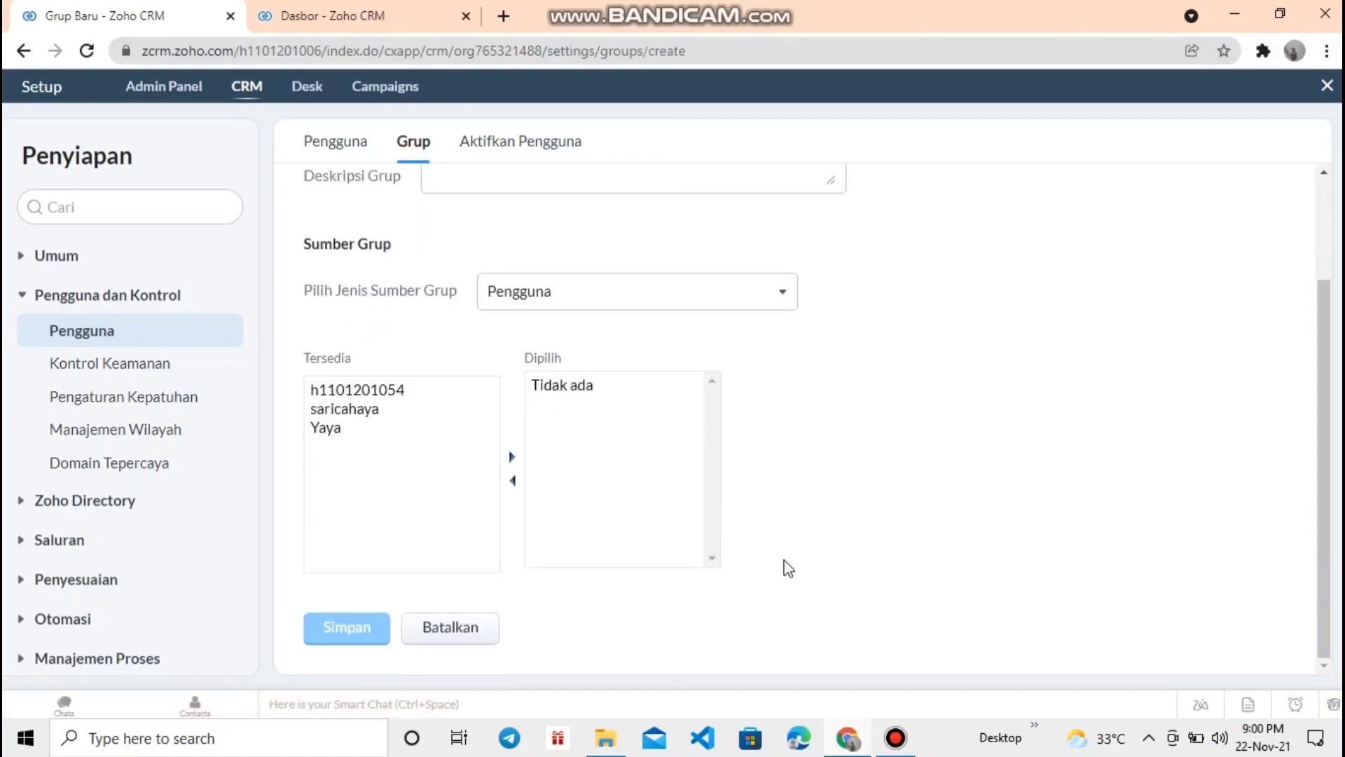
pyautogui.scroll(2, 788, 568)
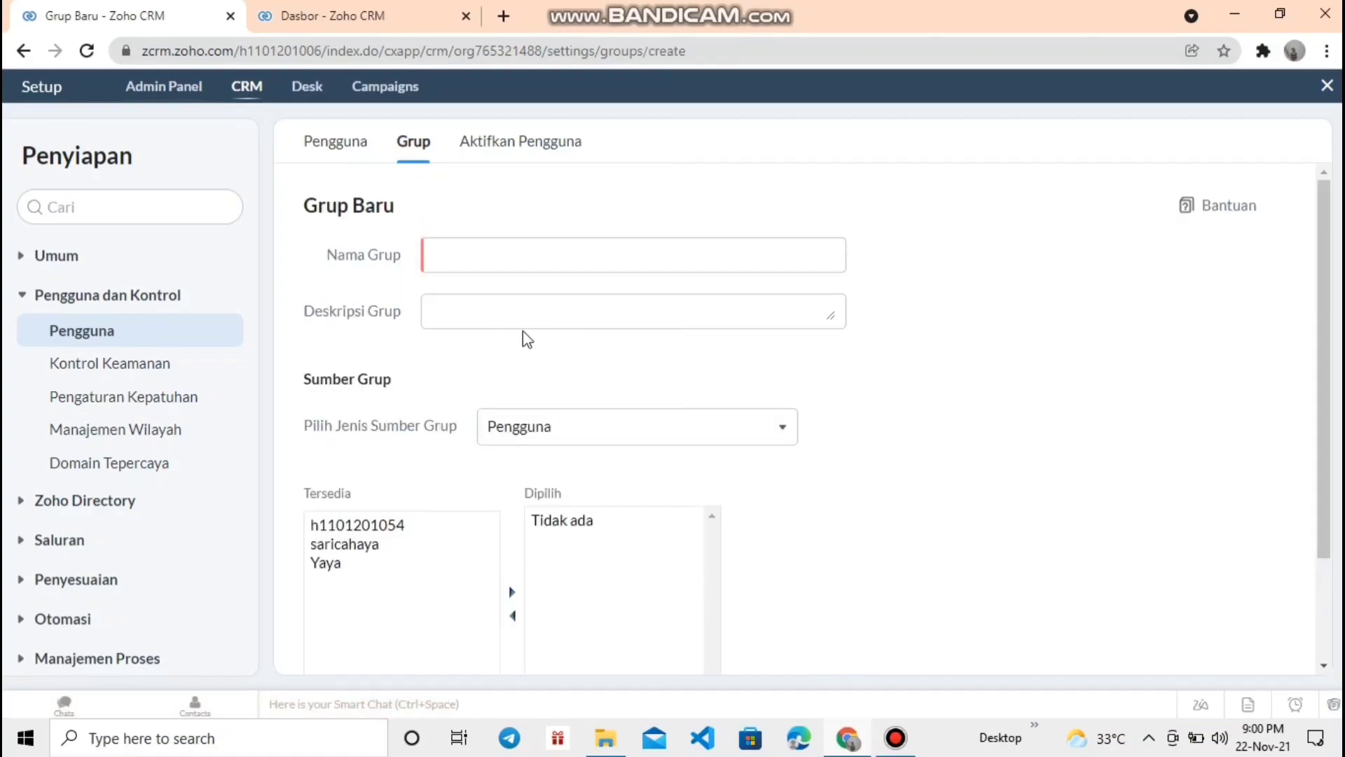
pyautogui.scroll(-2, 491, 393)
pyautogui.click(429, 428)
pyautogui.click(364, 410)
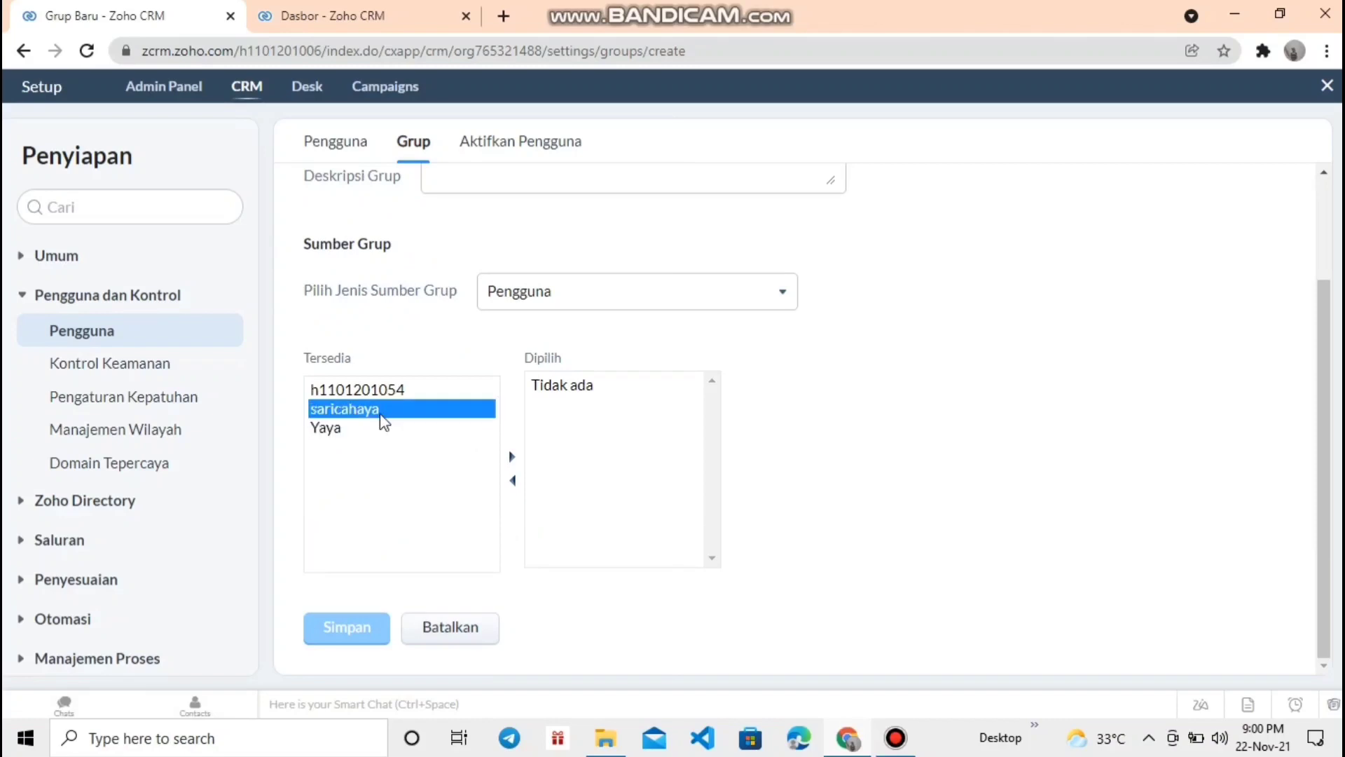
pyautogui.click(340, 430)
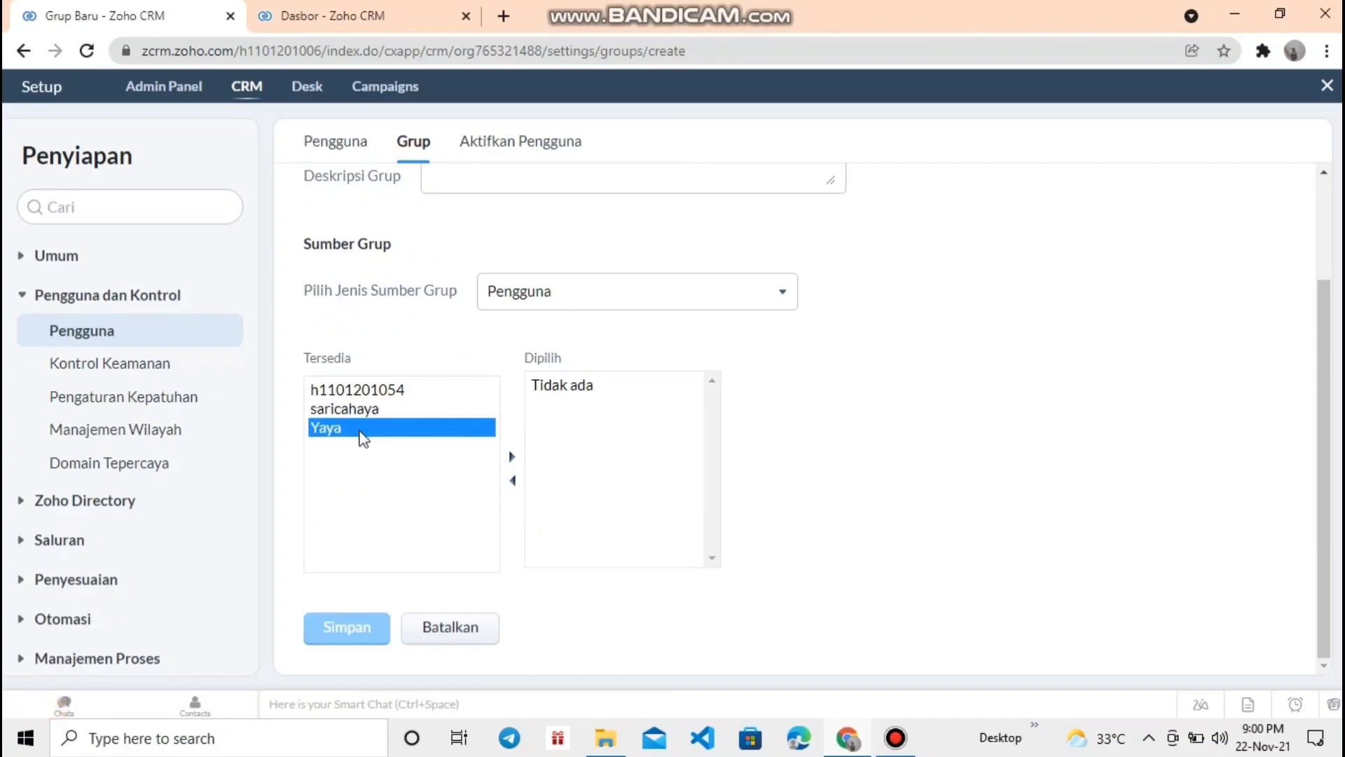
pyautogui.keyDown('ctrl'); pyautogui.click(362, 414); pyautogui.keyUp('ctrl')
pyautogui.scroll(2, 1089, 399)
pyautogui.click(414, 142)
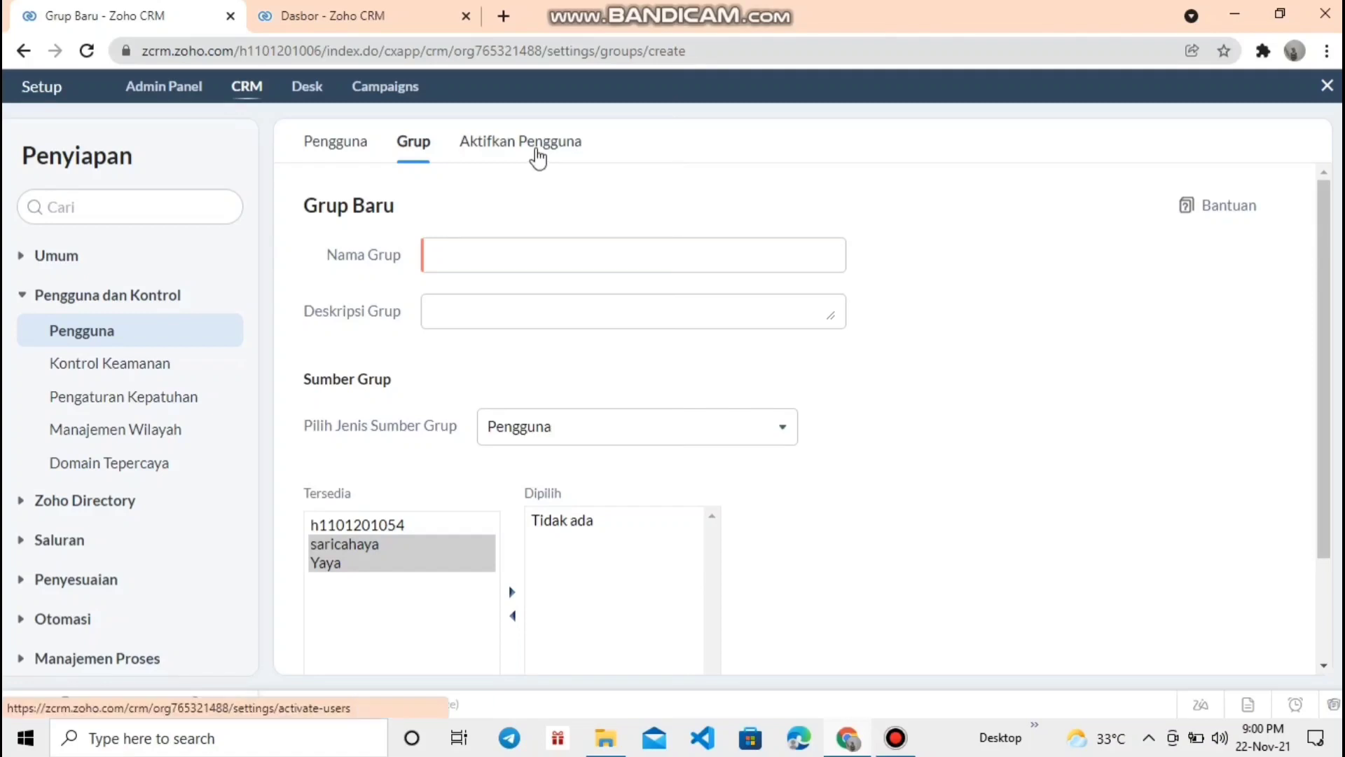
pyautogui.click(535, 153)
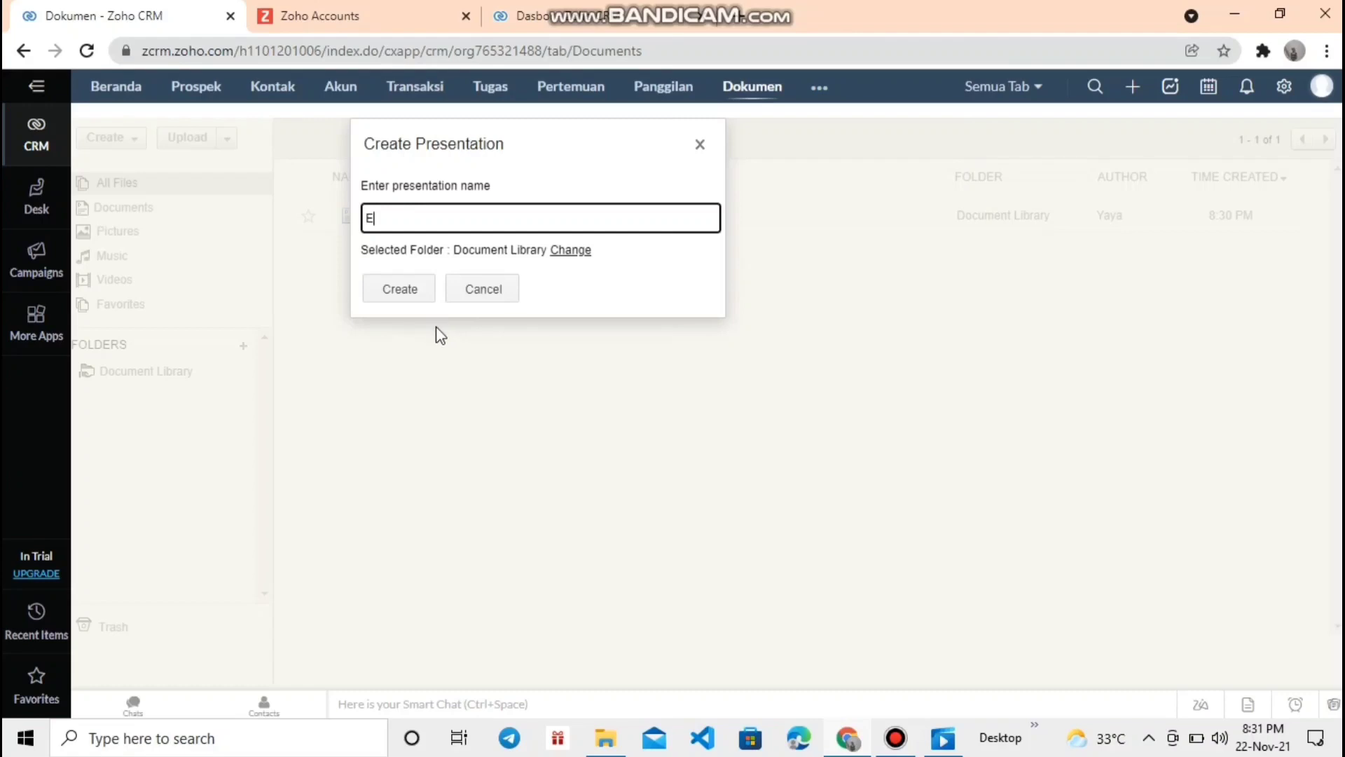
# - Create the presentation 'eBrings' and switch to it in Zoho Show
pyautogui.press('BackSpace')
pyautogui.write('eBrings')
pyautogui.click(381, 283)
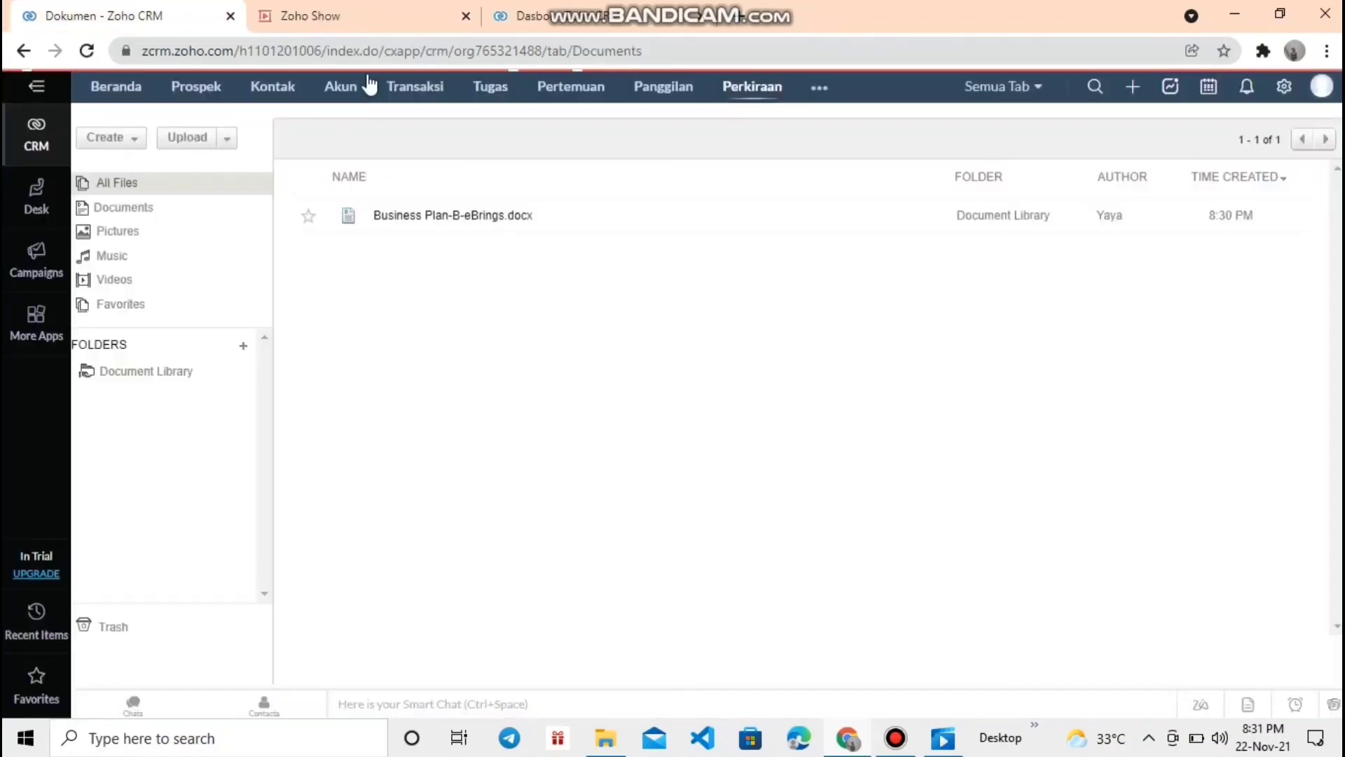
pyautogui.click(350, 9)
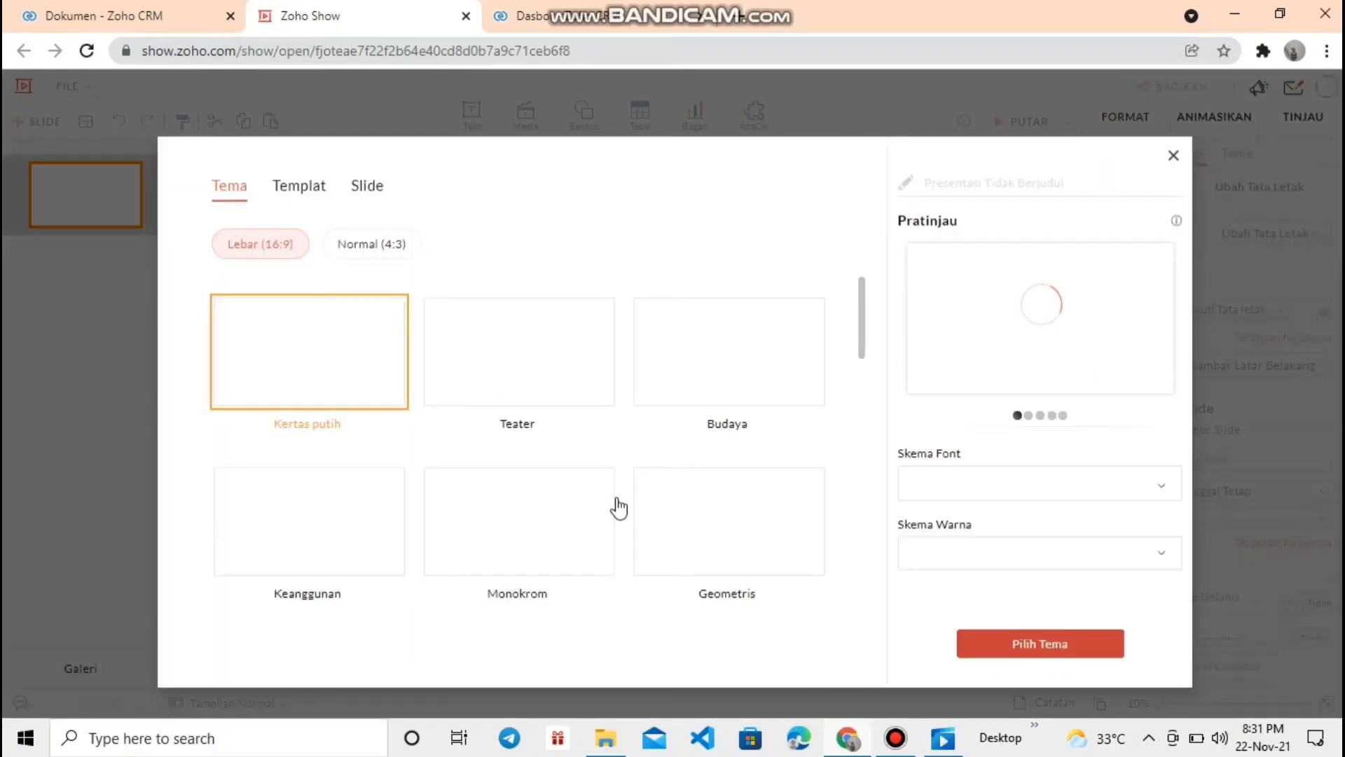
# - Browse the Tema theme grid, then close the Zoho Show tab to return to CRM's Perkiraan page
pyautogui.scroll(-4, 692, 517)
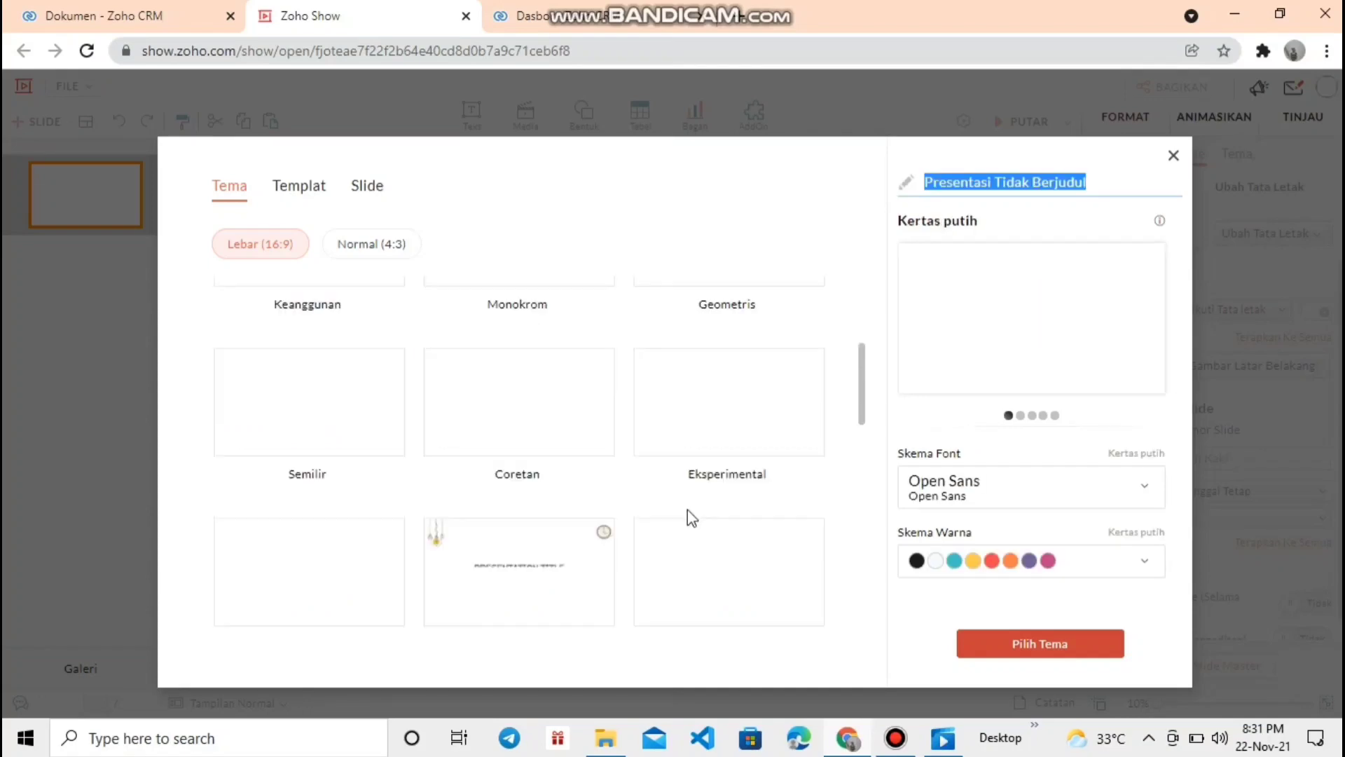
pyautogui.scroll(-3, 686, 522)
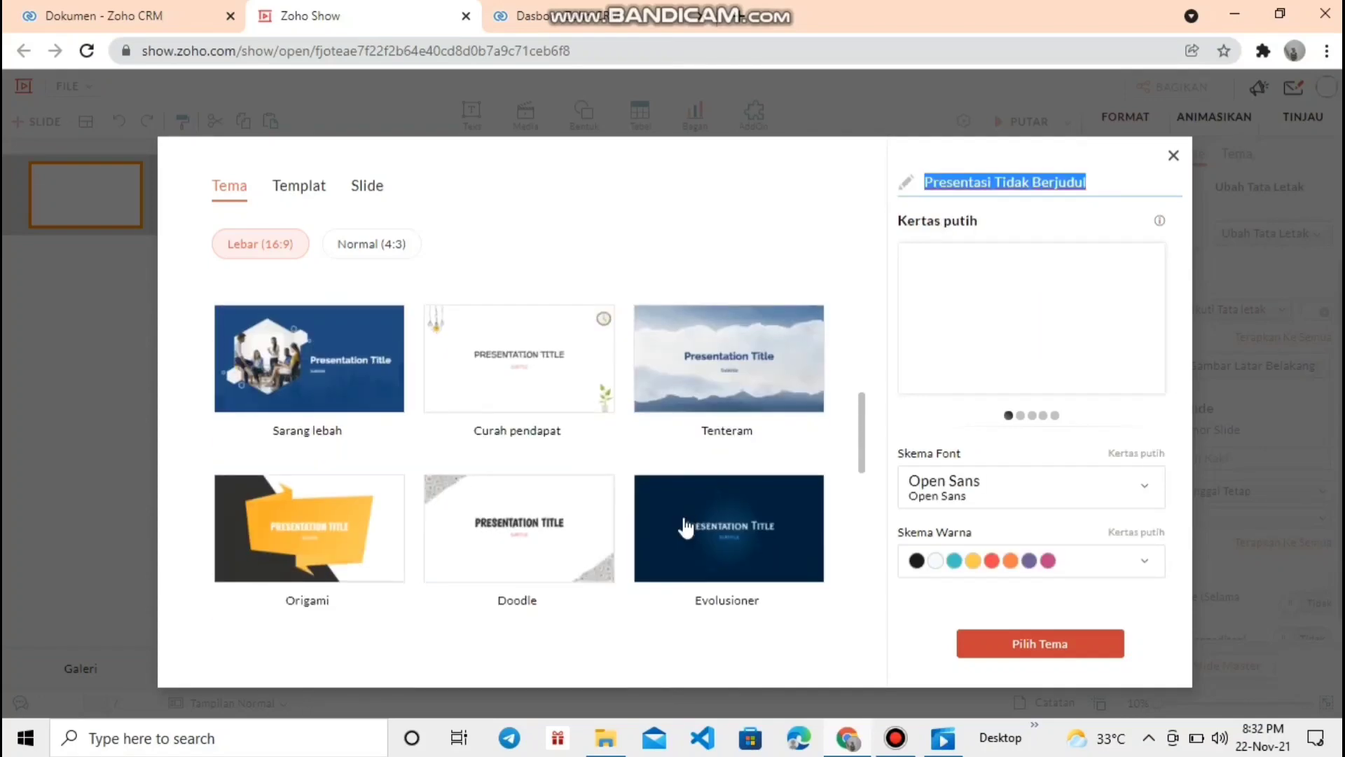
pyautogui.scroll(-1, 685, 529)
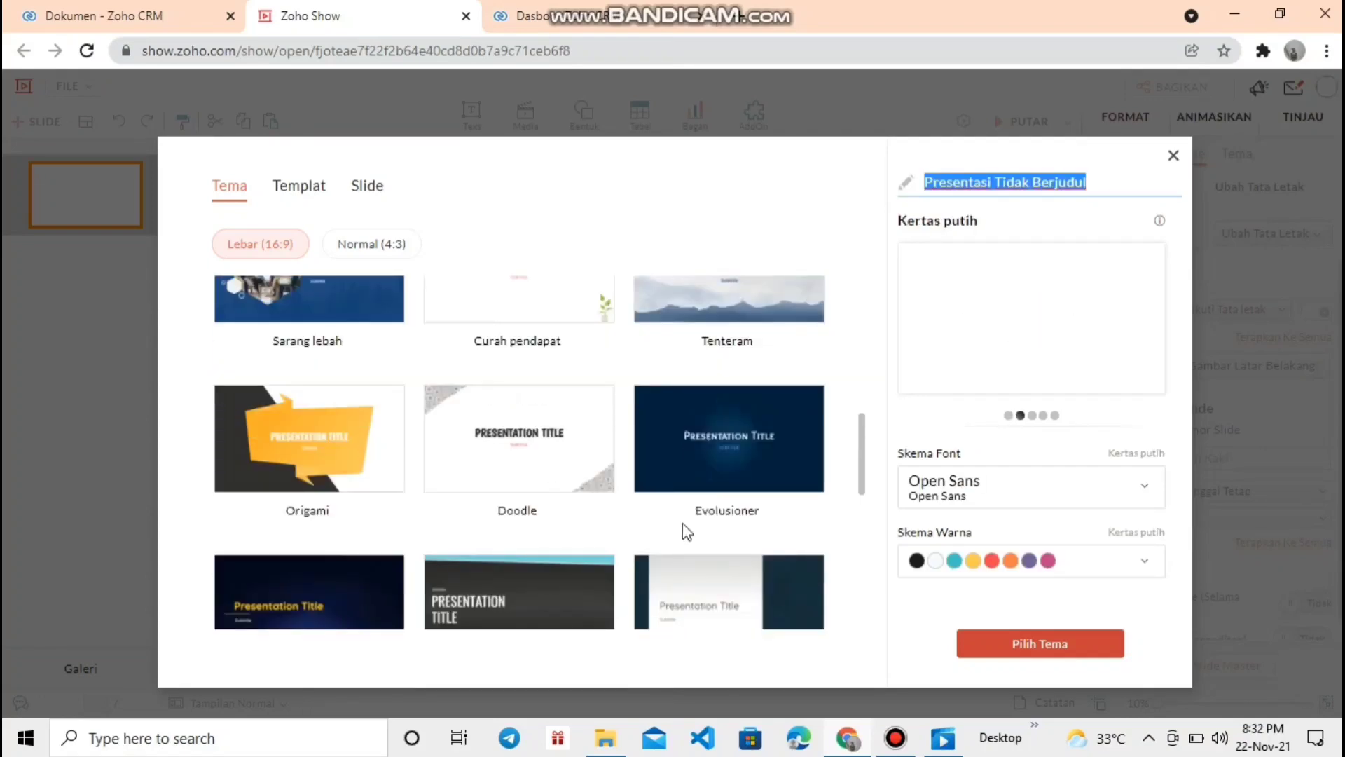
pyautogui.scroll(-3, 687, 533)
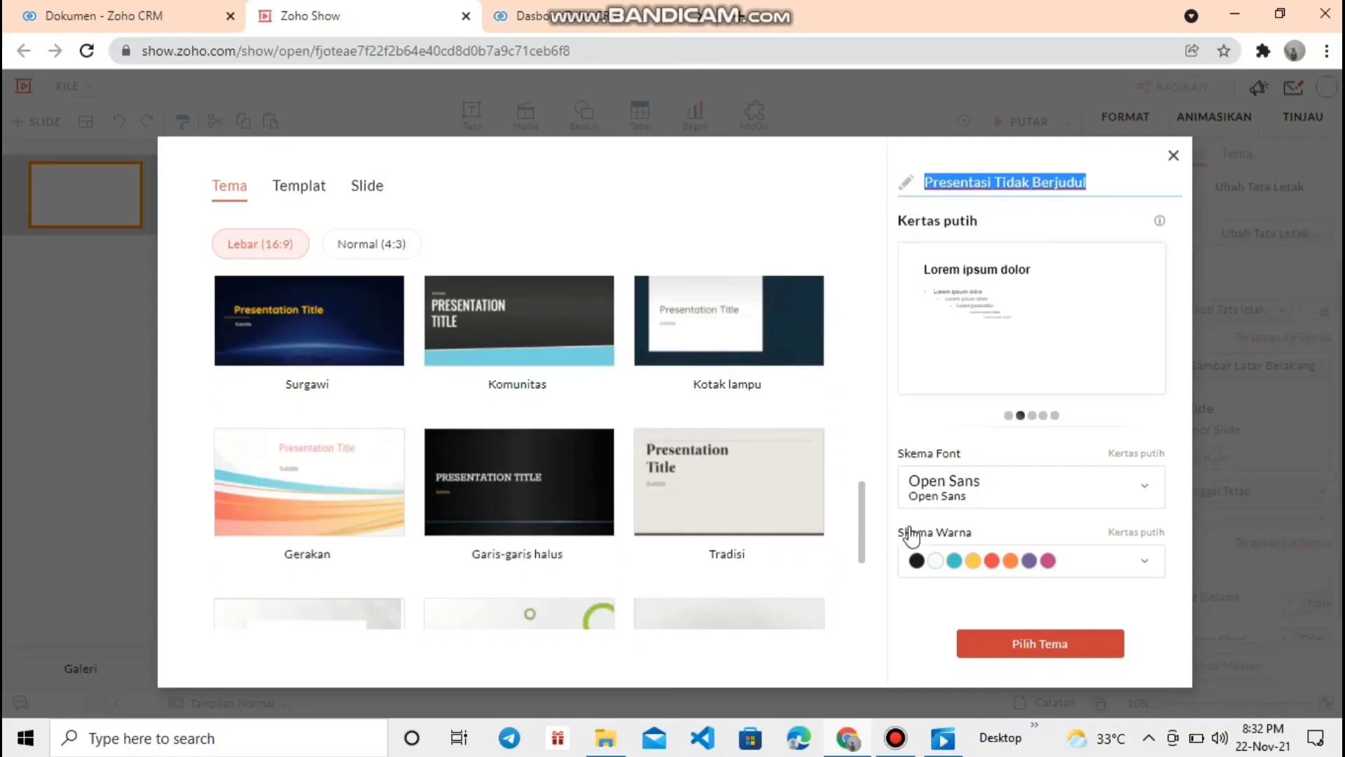
pyautogui.scroll(-3, 957, 561)
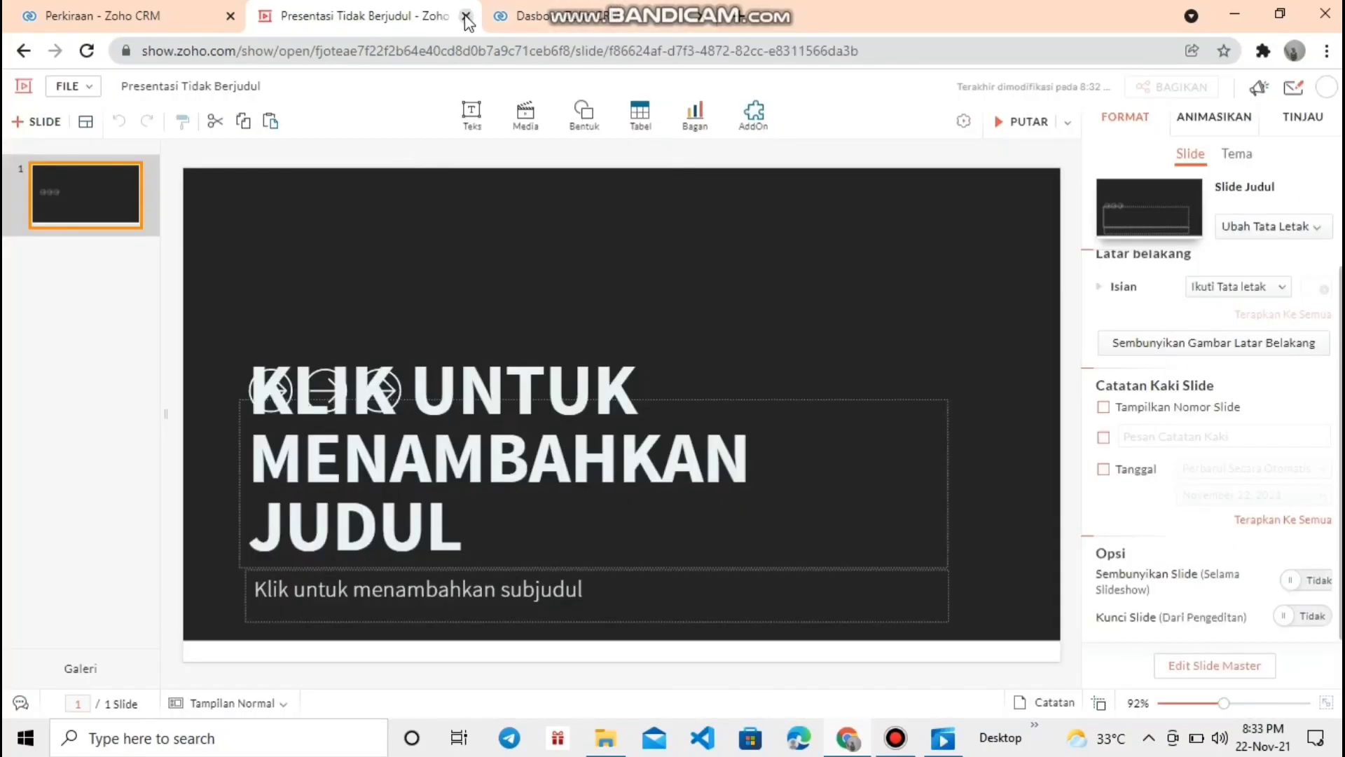
pyautogui.click(59, 20)
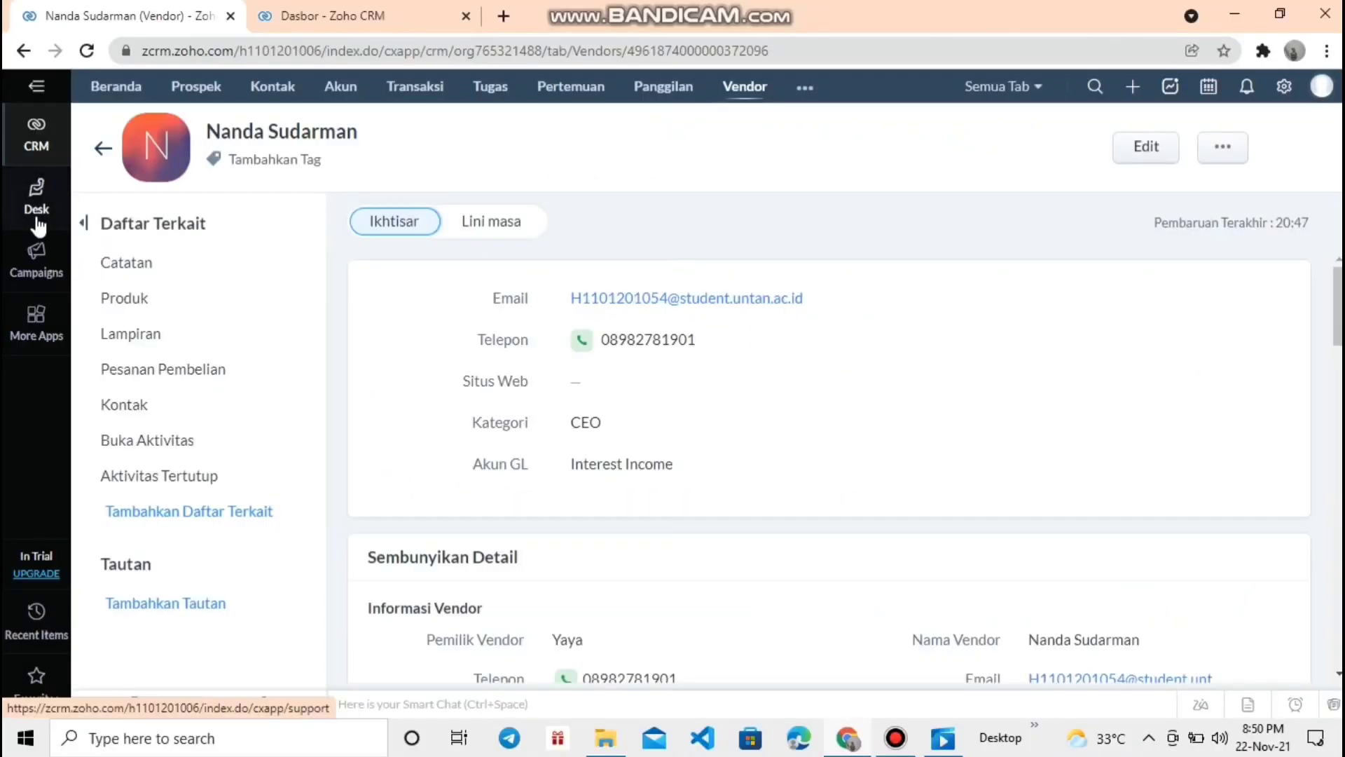
# - Start sales forecast setup with Konfigurasi Sekarang and scroll down the page
pyautogui.click(37, 210)
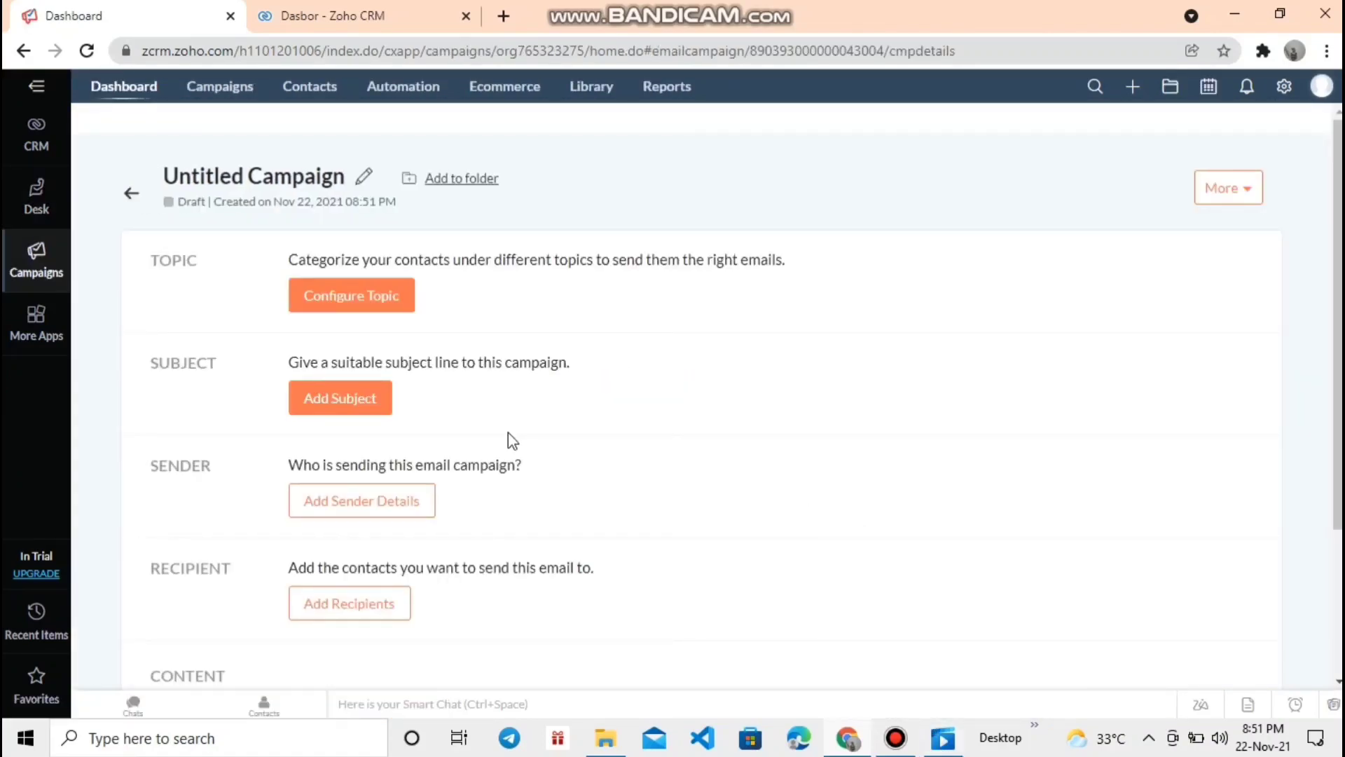
pyautogui.scroll(-3, 507, 432)
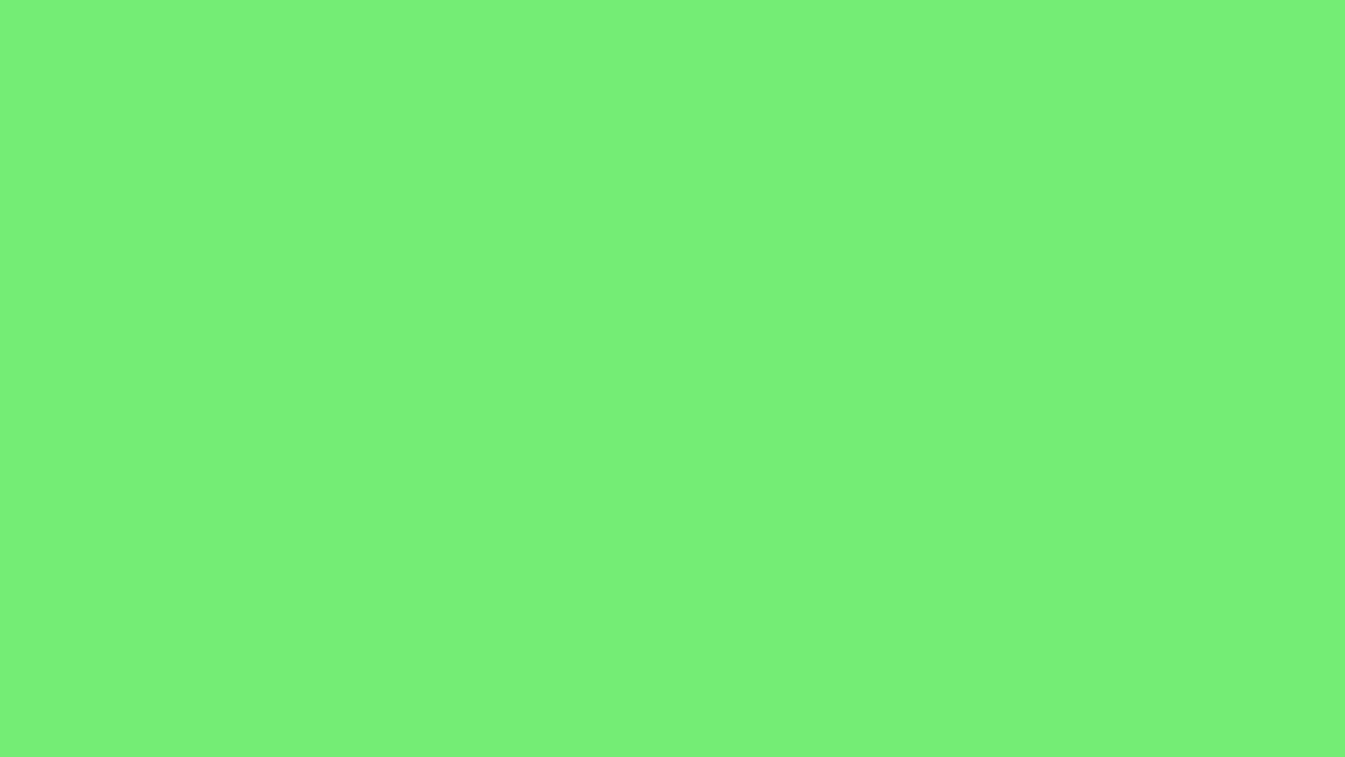